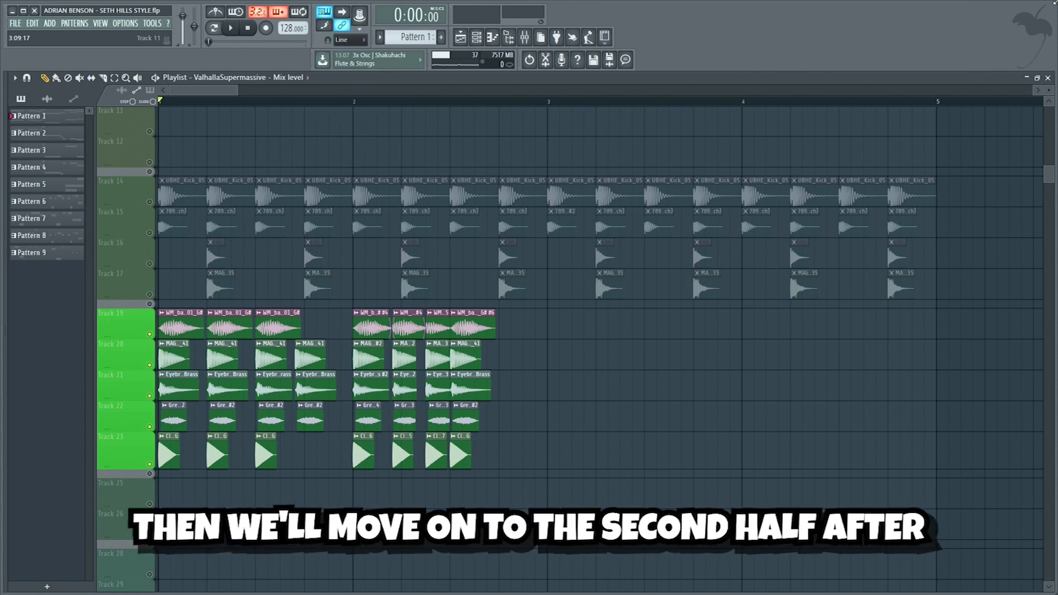
- Audition the layers on tracks 19, 20, 21 and 22 one at a time by soloing and playing each
right_click(149, 334)
key(space)
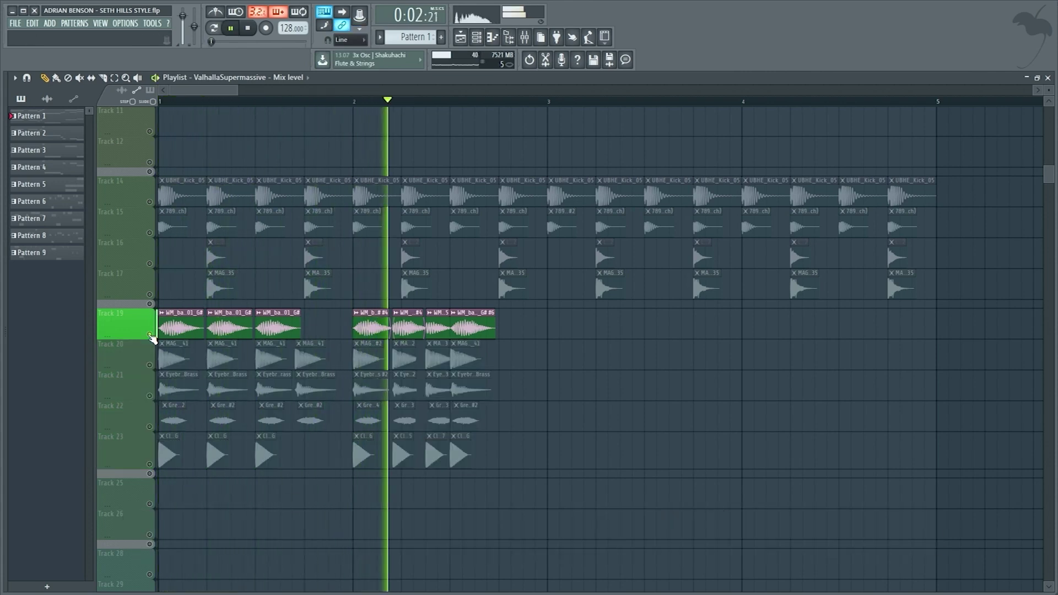
right_click(149, 365)
key(space)
key(space)
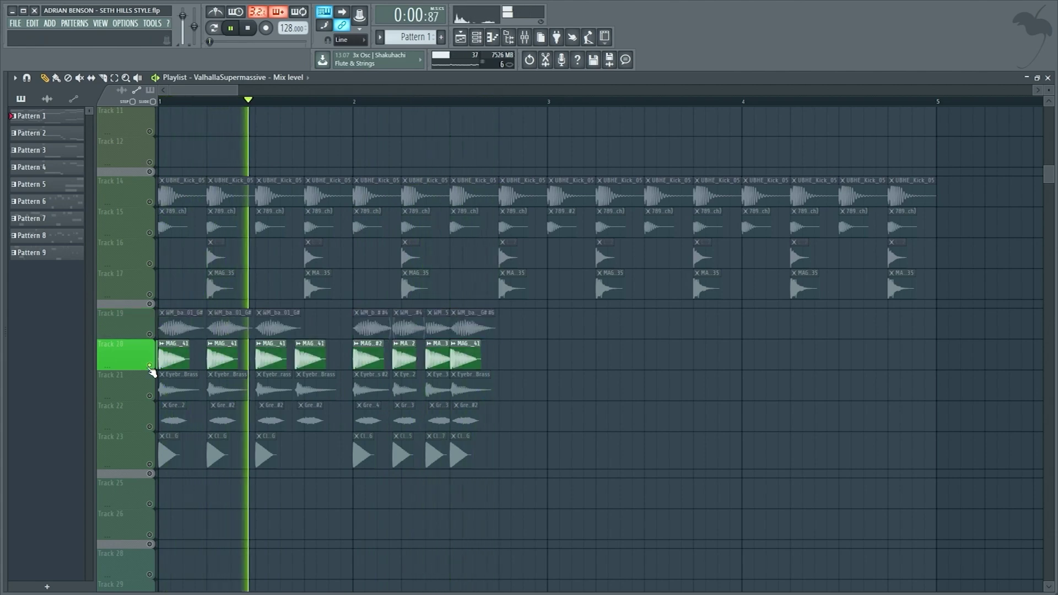
right_click(149, 395)
key(space)
key(space)
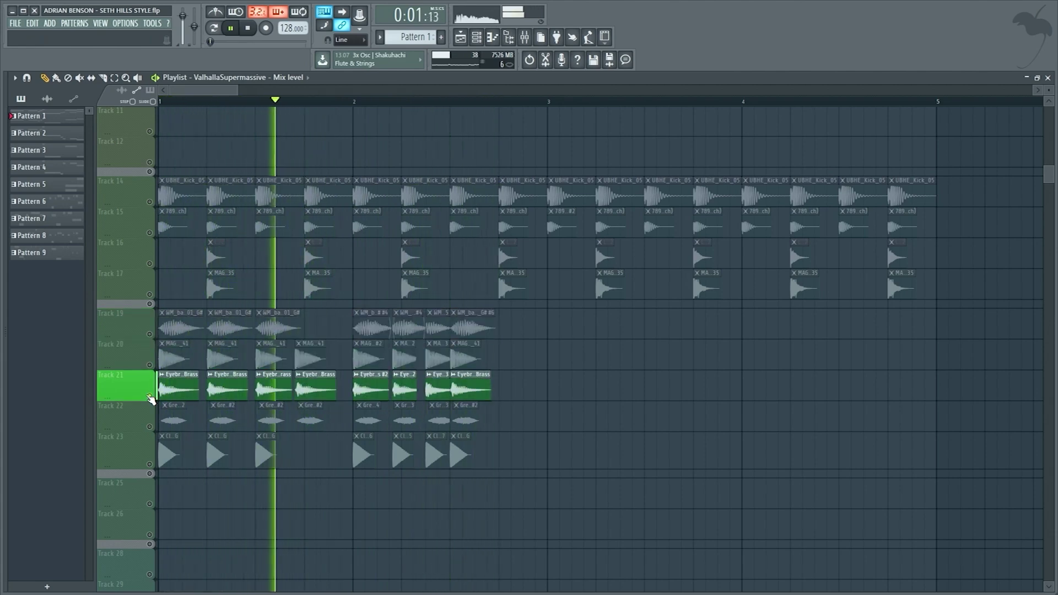
right_click(150, 426)
key(space)
key(space)
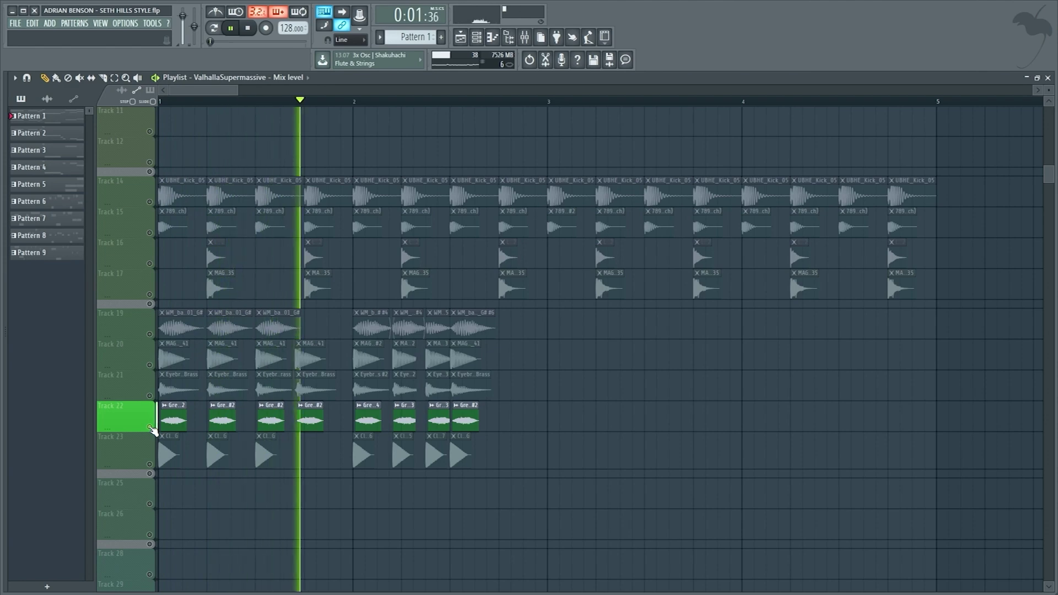
- Audition the short layer on track 23 in solo, and play the soloed sample clips on tracks 25 and 26
right_click(150, 464)
key(space)
key(space)
right_click(150, 465)
key(space)
key(space)
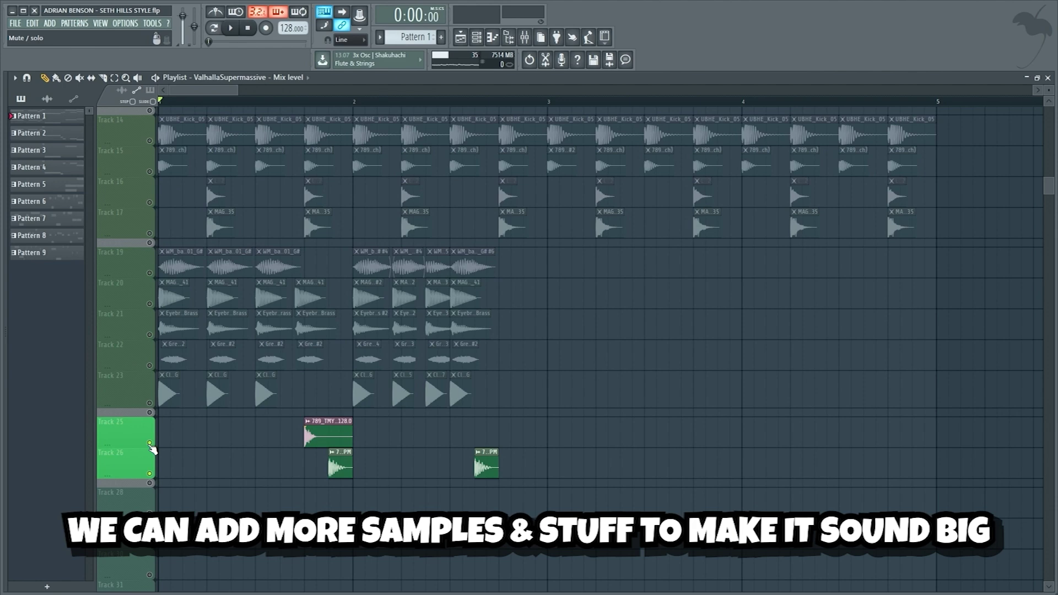
key(space)
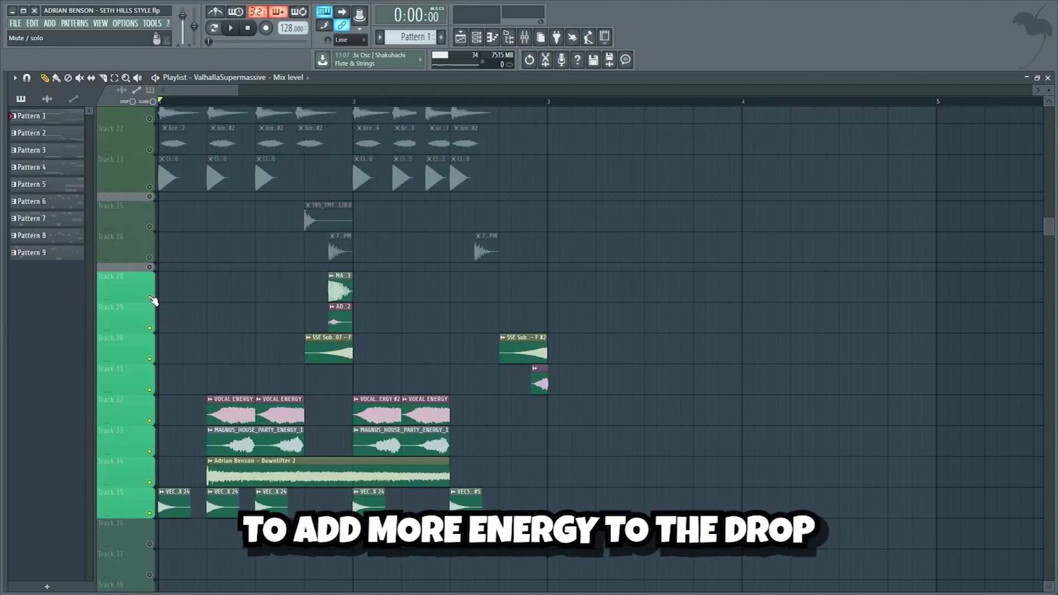
- Audition the effect, vocal energy and downlifter samples on tracks 28 to 35 by soloing each track in turn
right_click(150, 298)
right_click(150, 329)
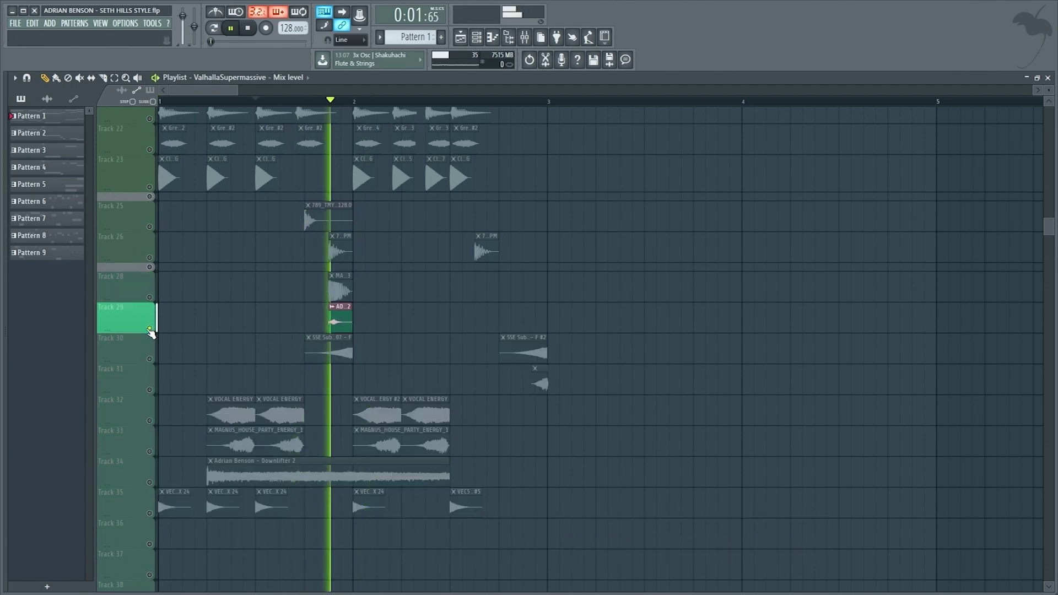
right_click(150, 359)
right_click(150, 390)
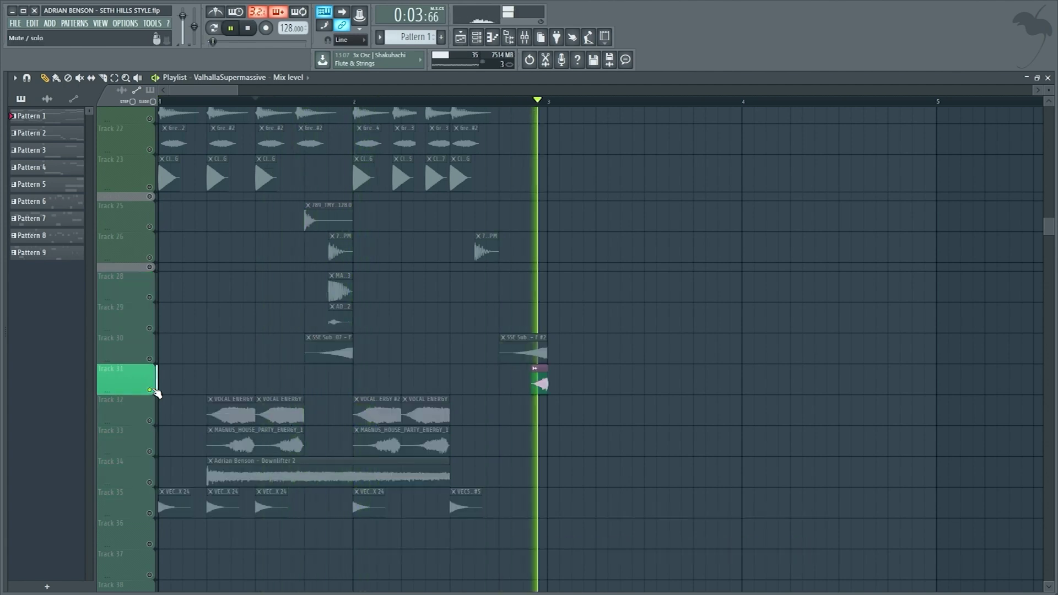
right_click(150, 421)
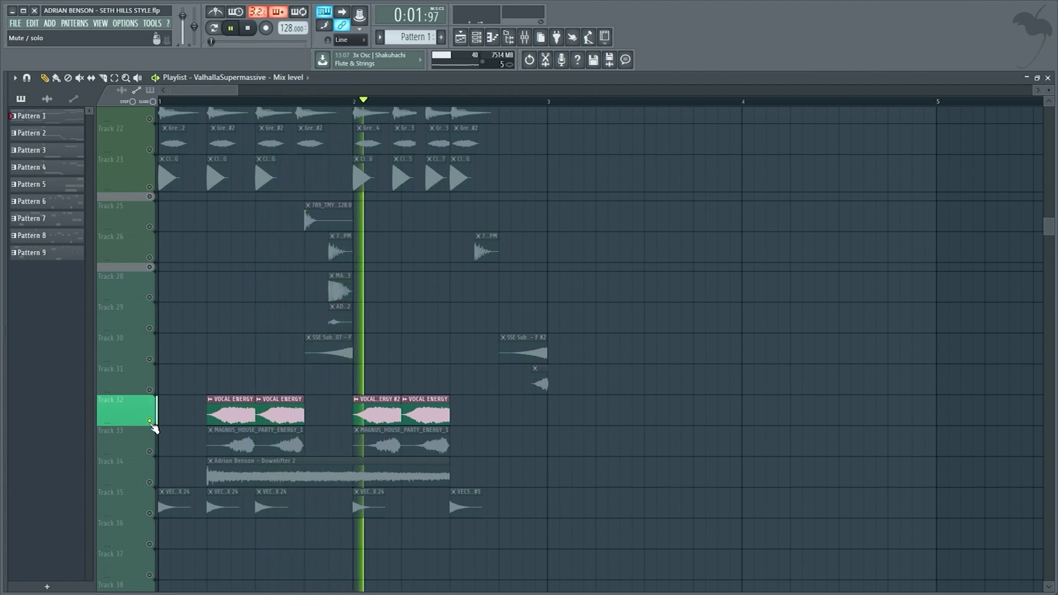
right_click(149, 451)
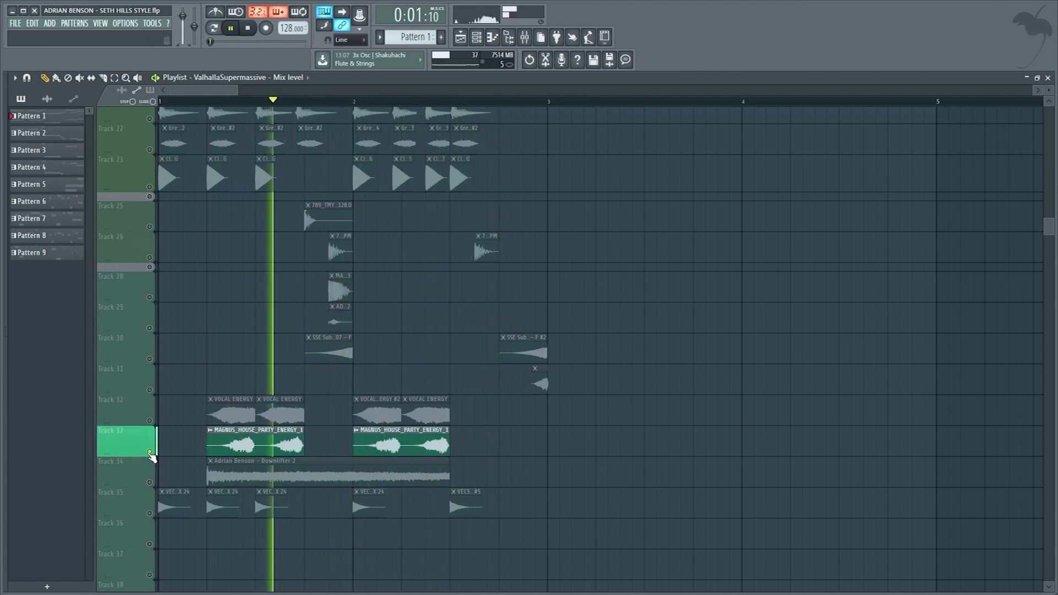
right_click(149, 483)
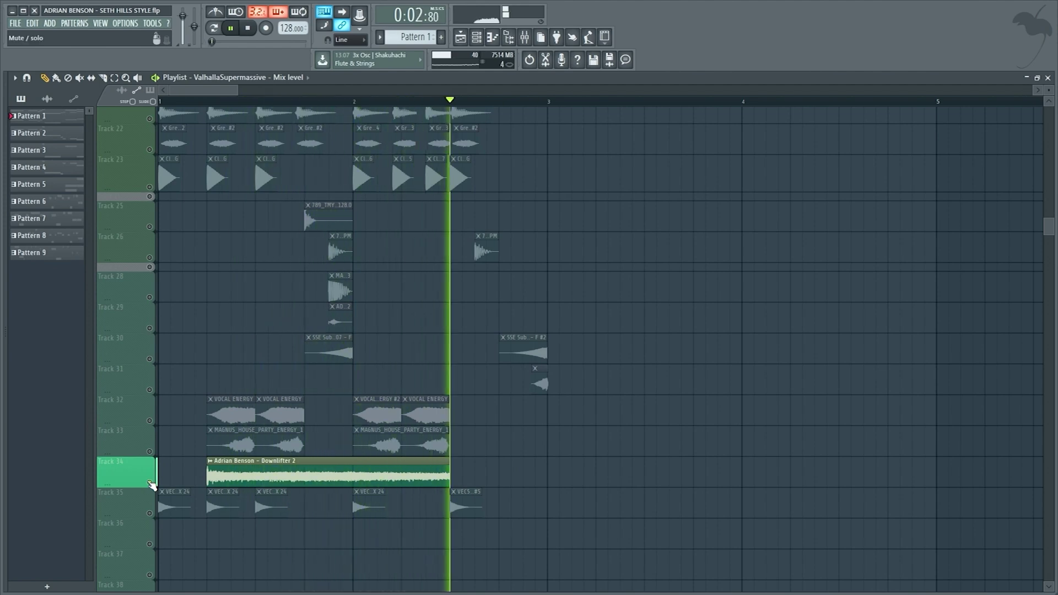
right_click(150, 514)
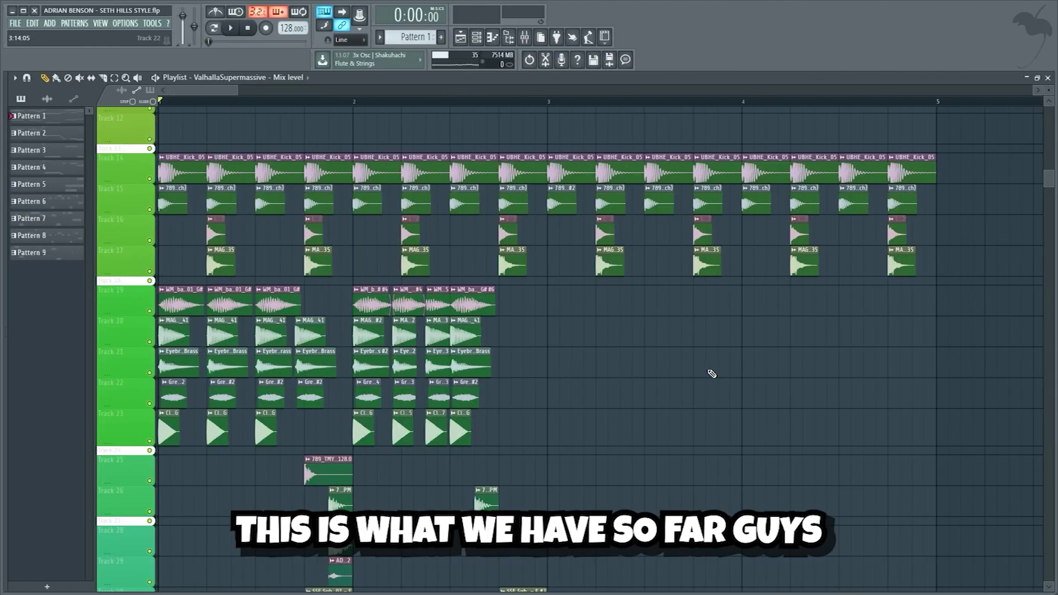
- Play the first half of the drop with all tracks enabled, reviewing the clips from the kick down to track 35
key(space)
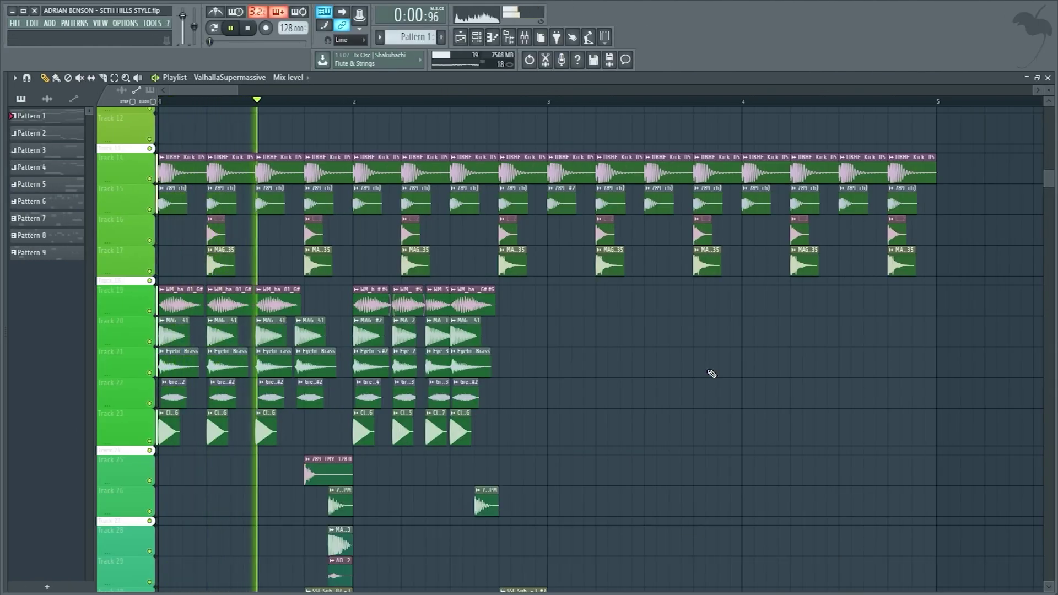
scroll(712, 373, down, 3)
scroll(711, 373, down, 4)
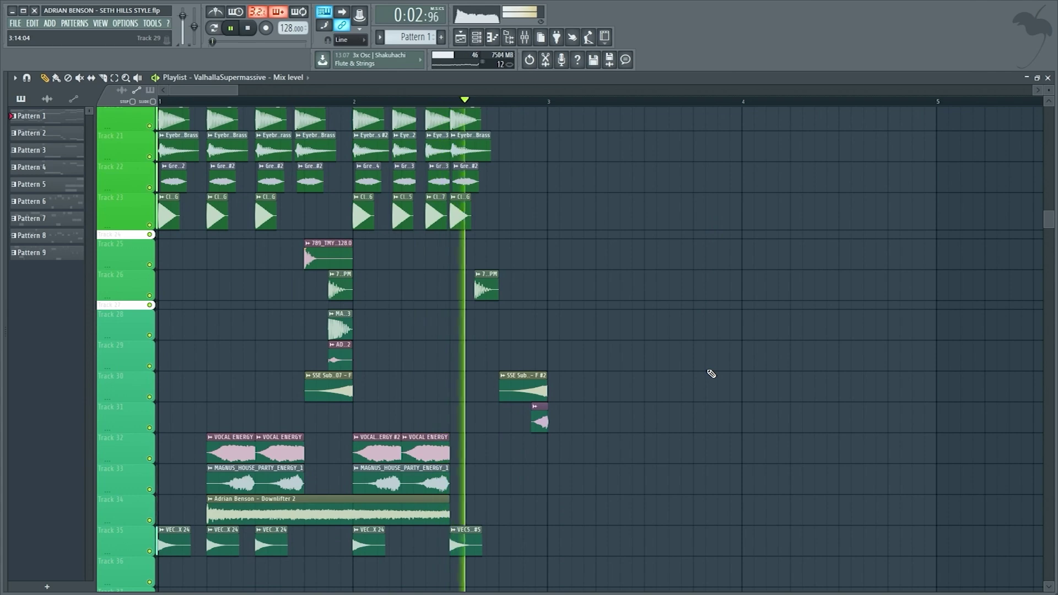
scroll(711, 374, up, 7)
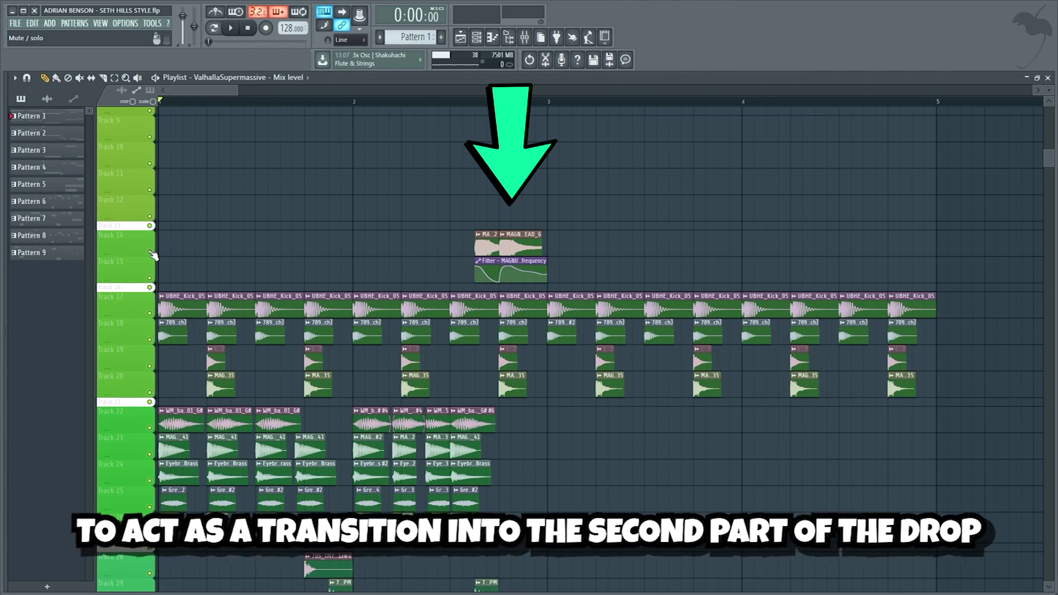
- Solo the two transition synth shots on track 14 and play them, including with the filter frequency automation on track 15
right_click(150, 252)
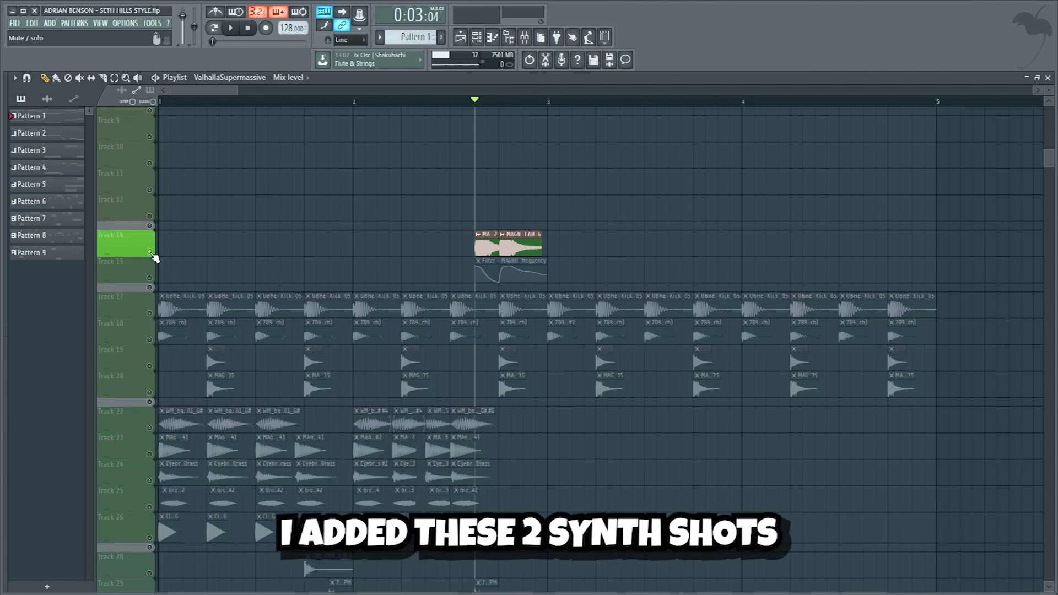
key(space)
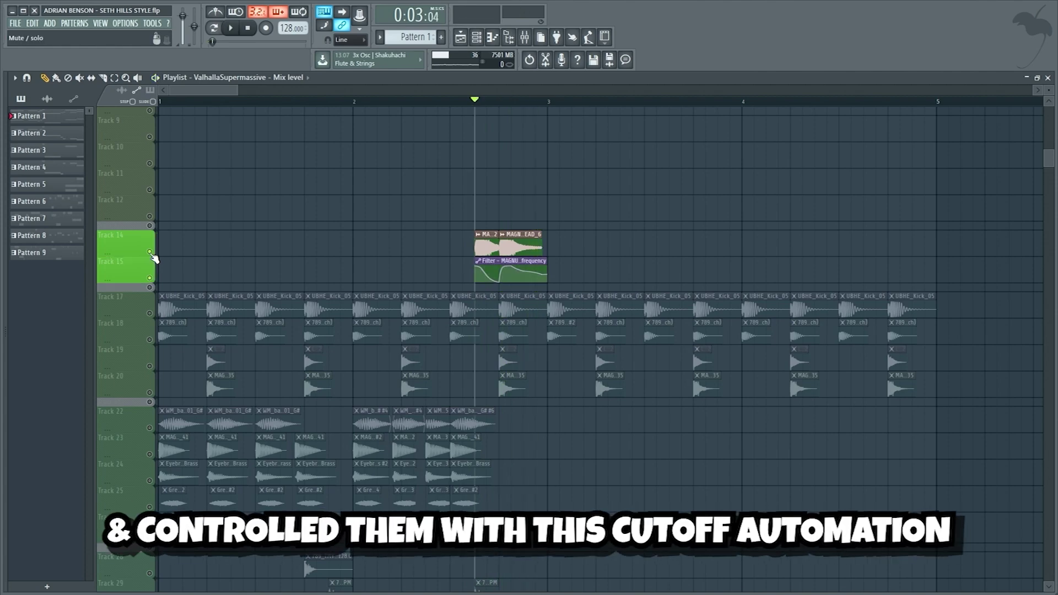
key(space)
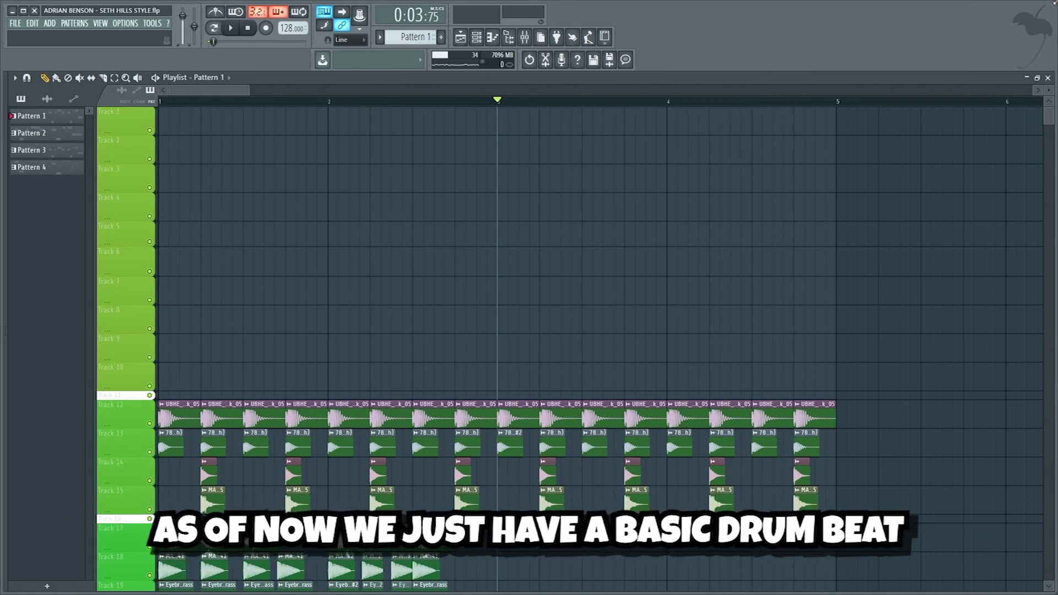
- Play the basic drum beat from bar 3 and the Serum bass lead notes in the piano roll
key(space)
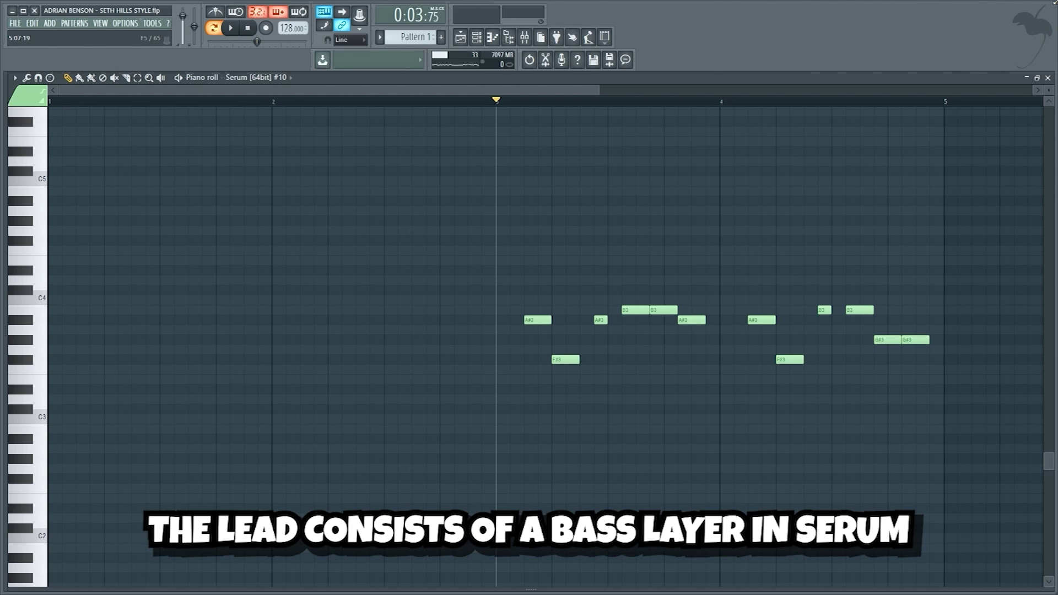
key(space)
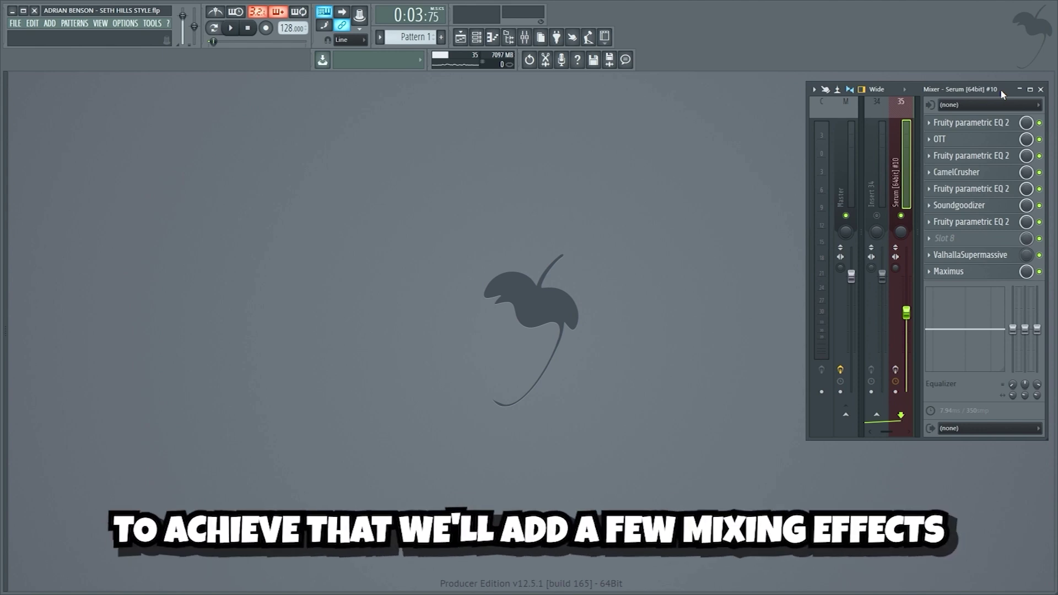
- Inspect the Serum lead's mixer effects in order: the parametric EQs, OTT, CamelCrusher and Soundgoodizer
click(1007, 124)
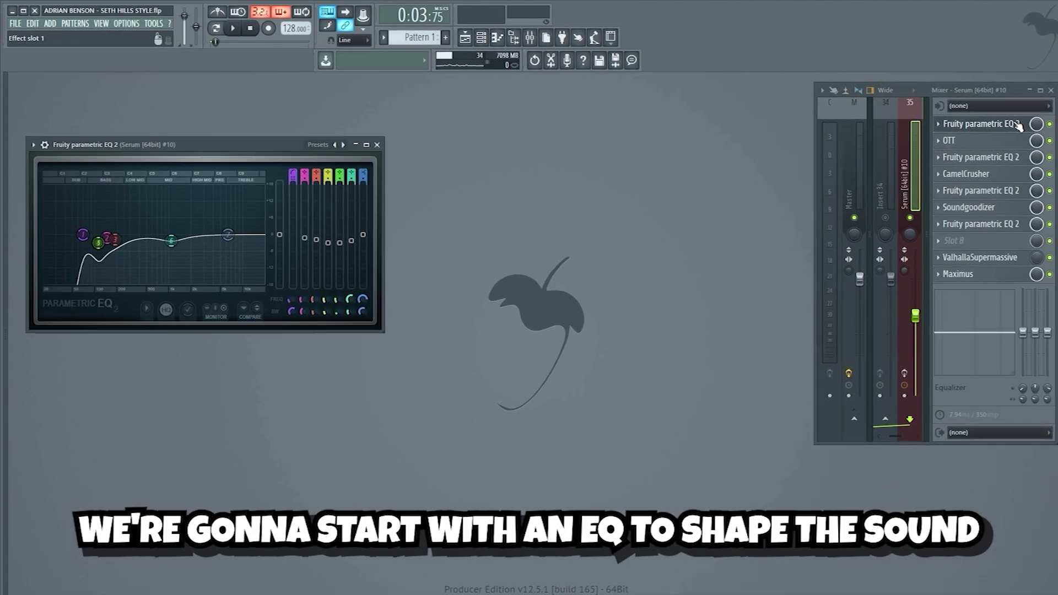
click(1014, 141)
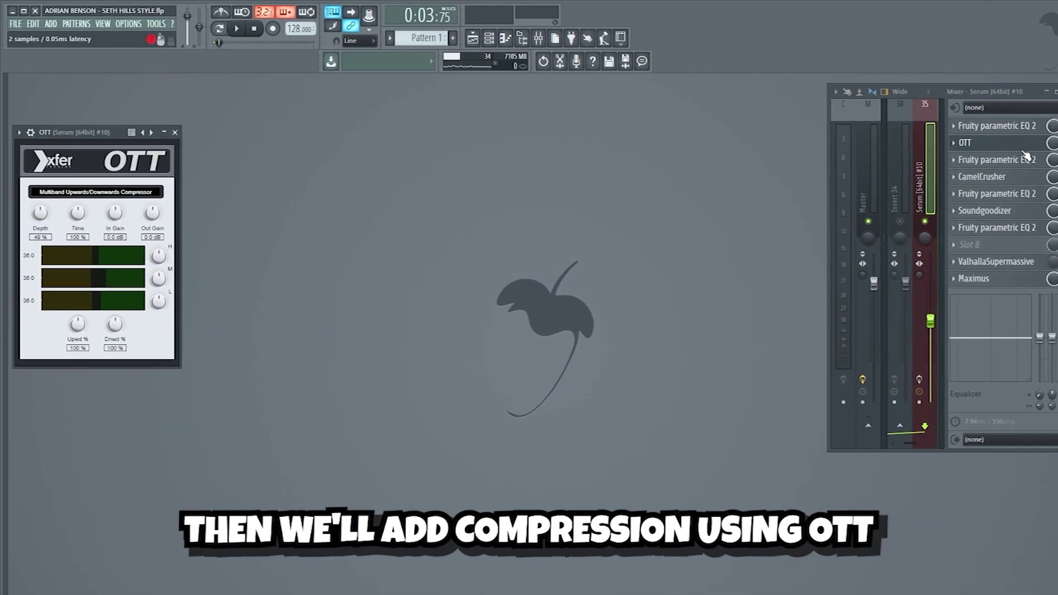
click(1028, 160)
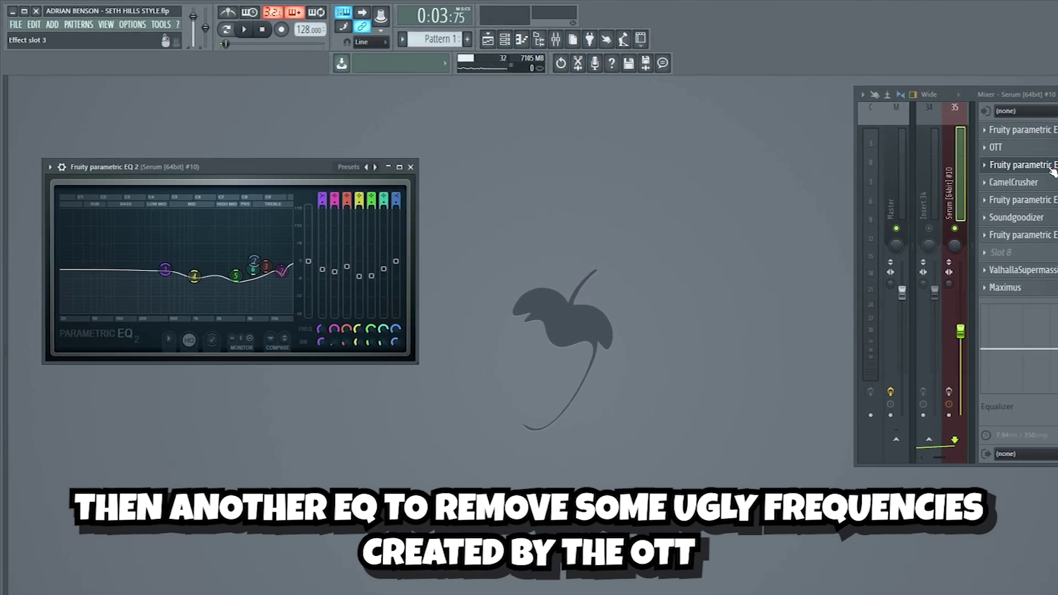
click(1035, 181)
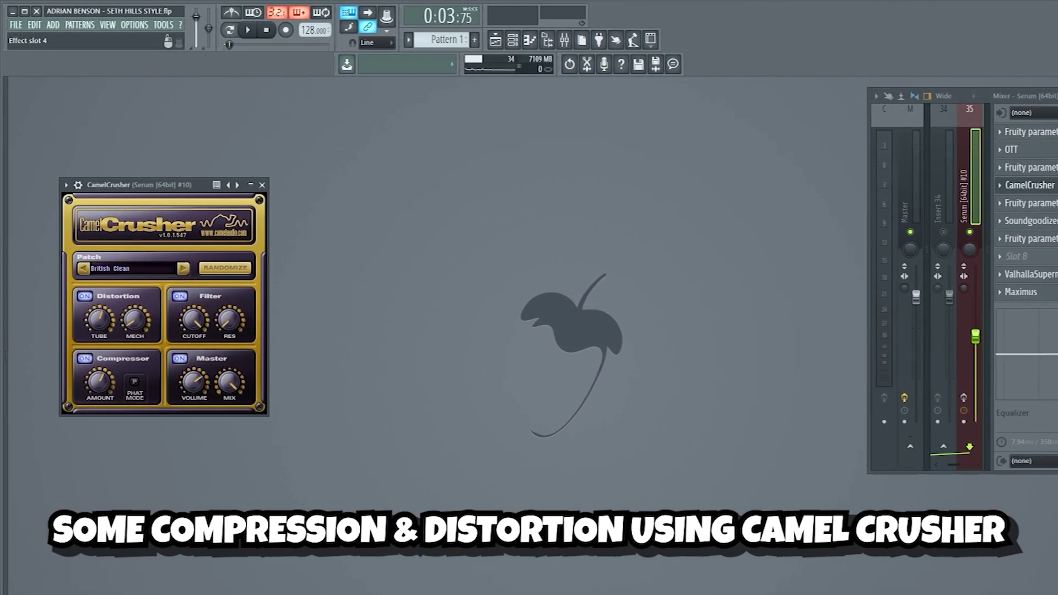
click(1042, 200)
click(1031, 221)
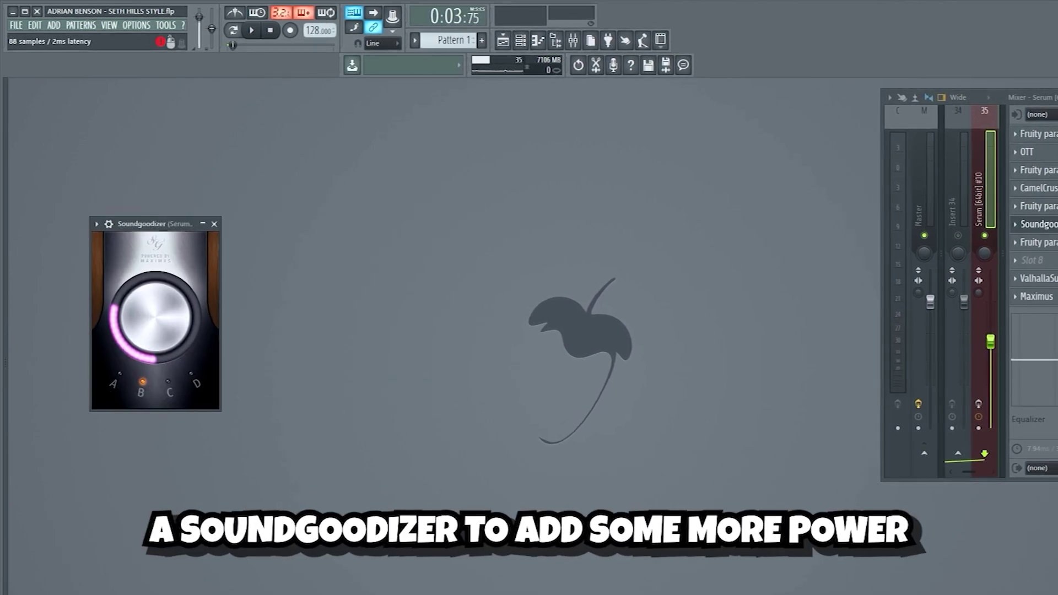
click(1036, 243)
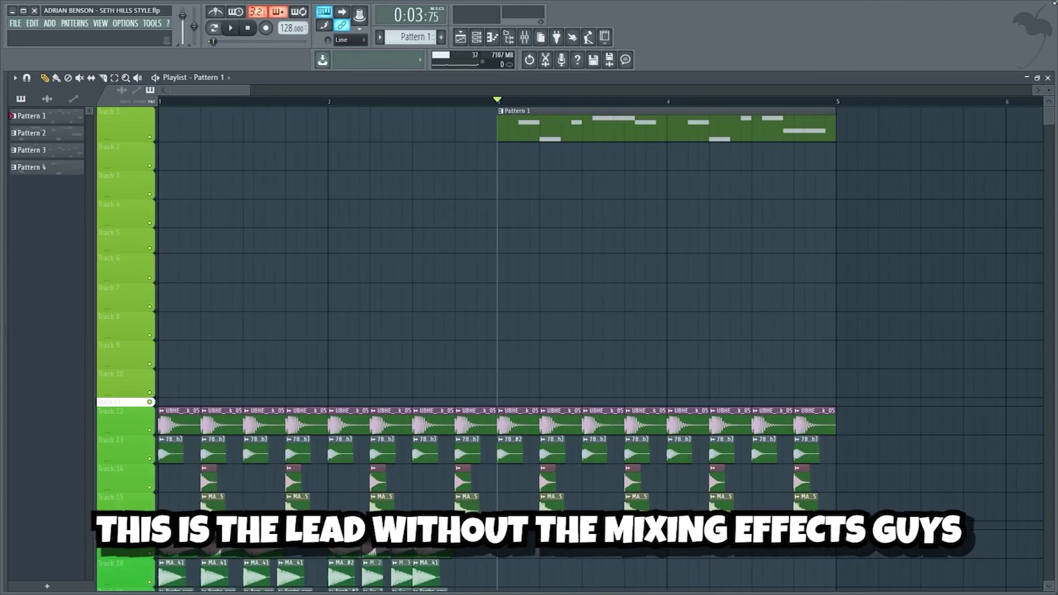
- Compare the Pattern 1 lead without and with its mixing effects by playing it from bar 3
key(space)
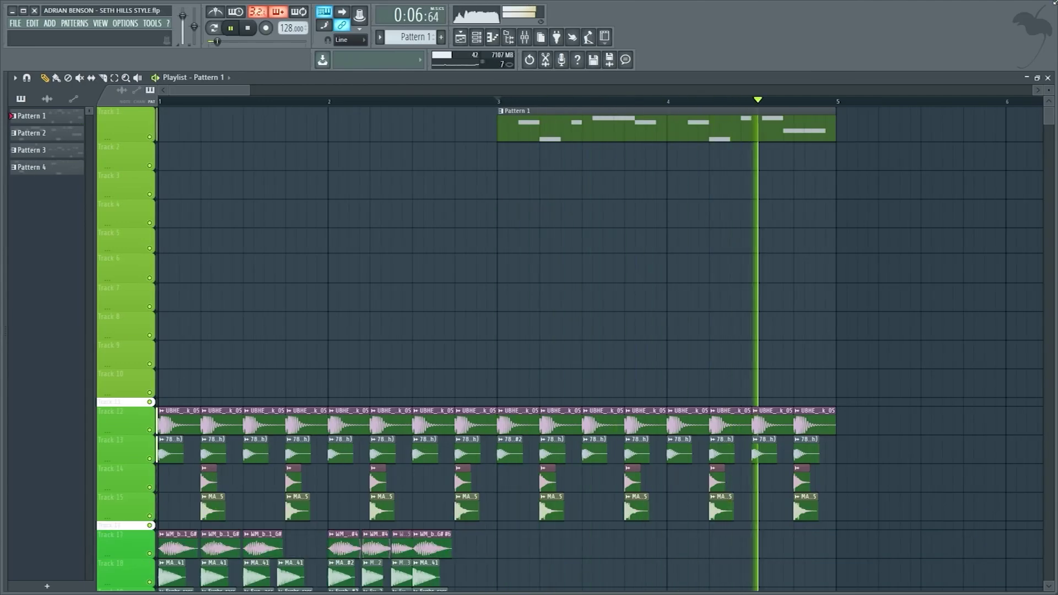
key(space)
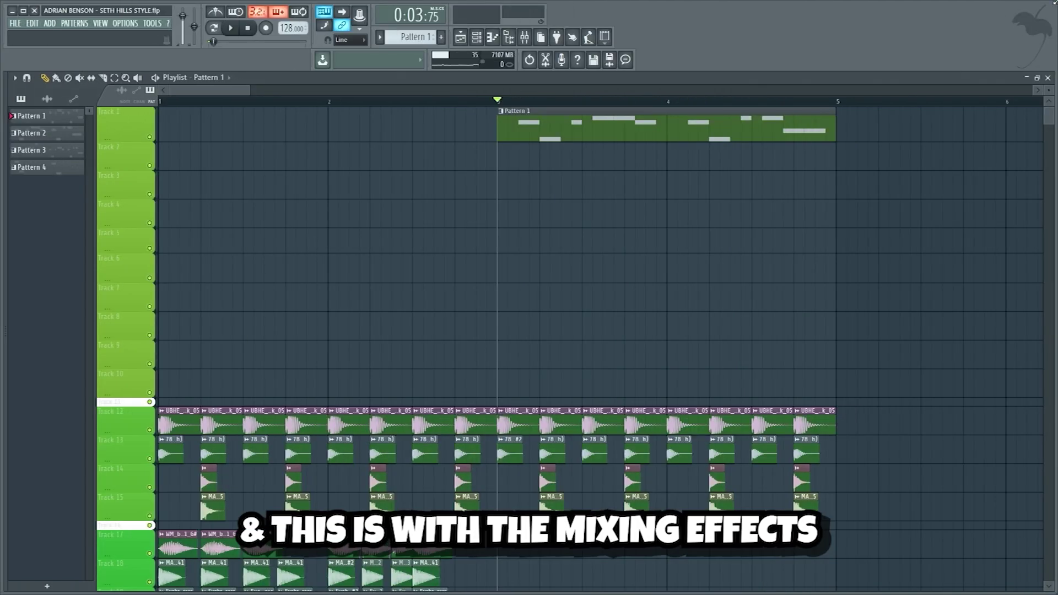
key(space)
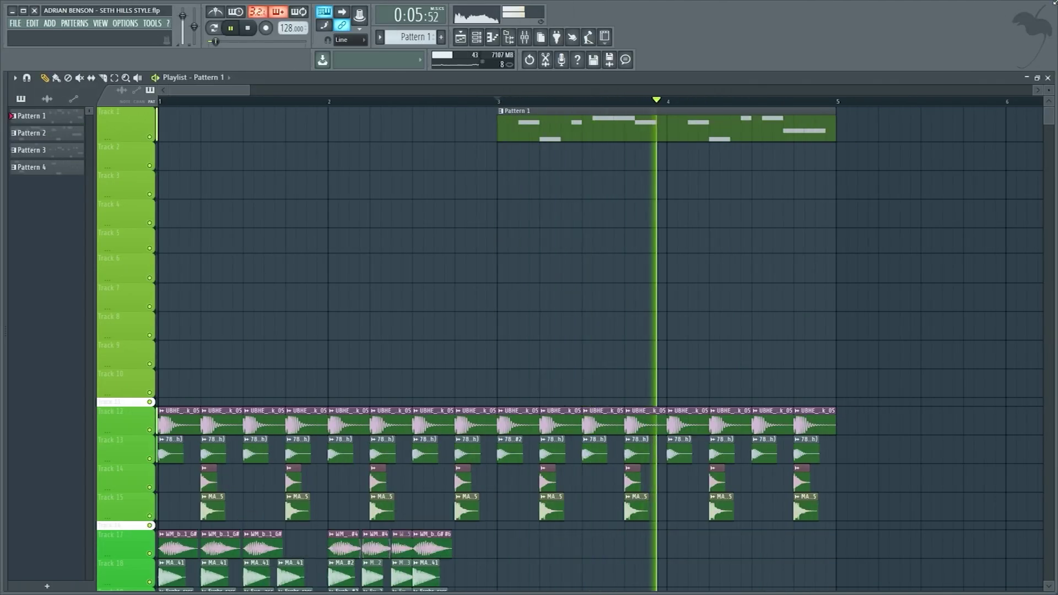
key(space)
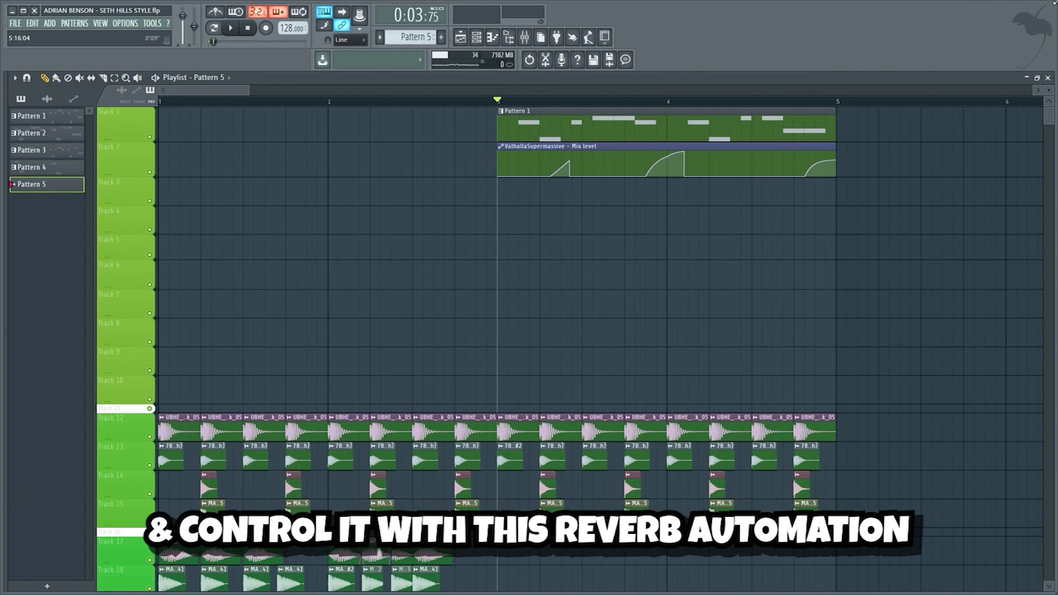
- Play the lead with the ValhallaSupermassive mix level automation, and play it with the percussion clips on track 3
key(space)
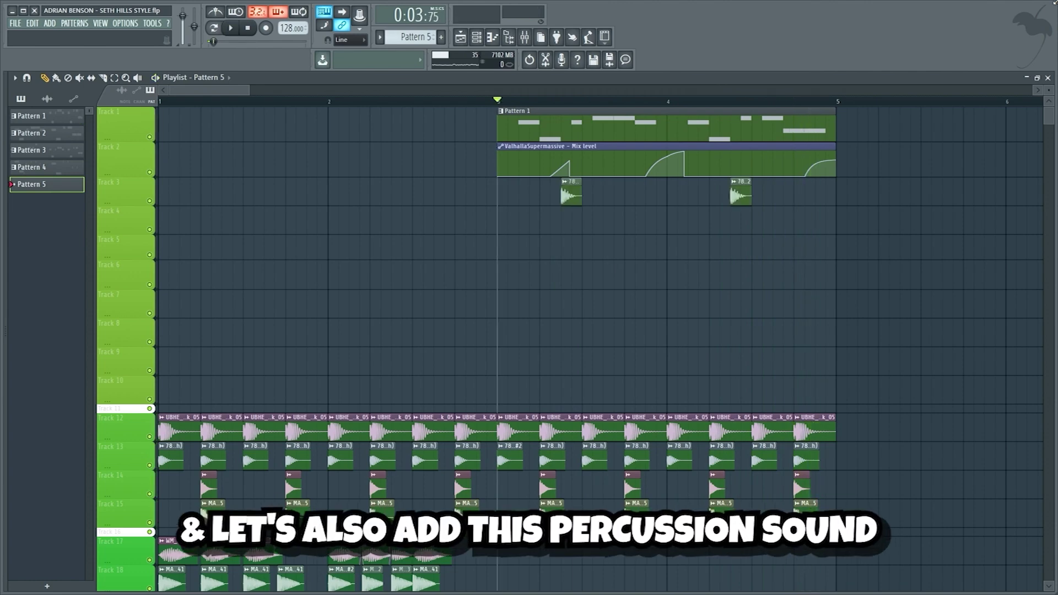
key(space)
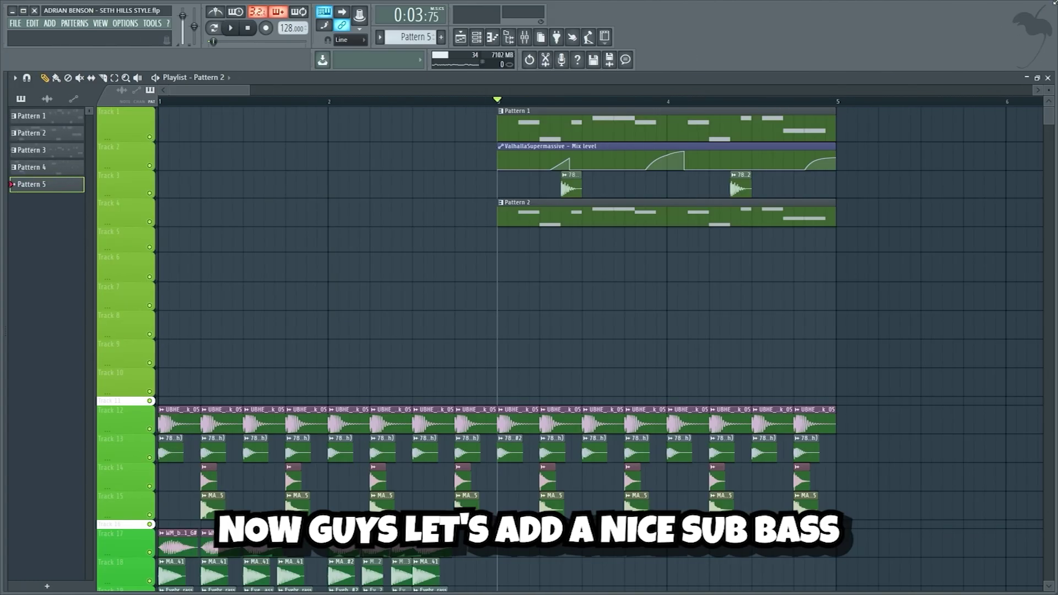
- Audition the Pattern 2 sub bass by soloing track 4 and playing its Serum notes in the piano roll
key(space)
right_click(149, 223)
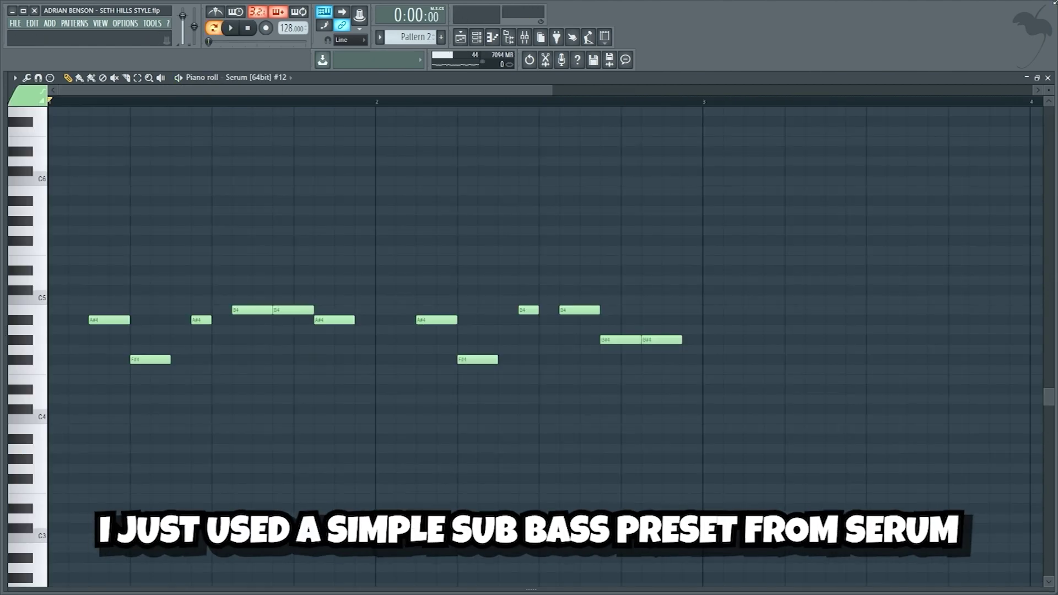
key(space)
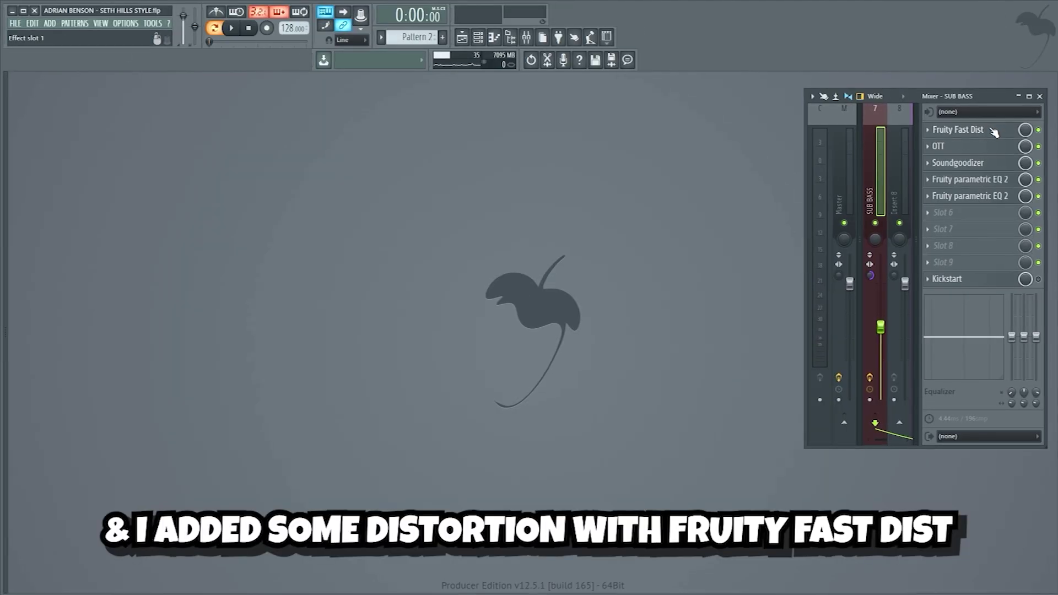
- Inspect the sub bass's Fruity Fast Dist, OTT, Soundgoodizer and two parametric EQs in the mixer, and audition the processed bass
click(992, 132)
click(1017, 148)
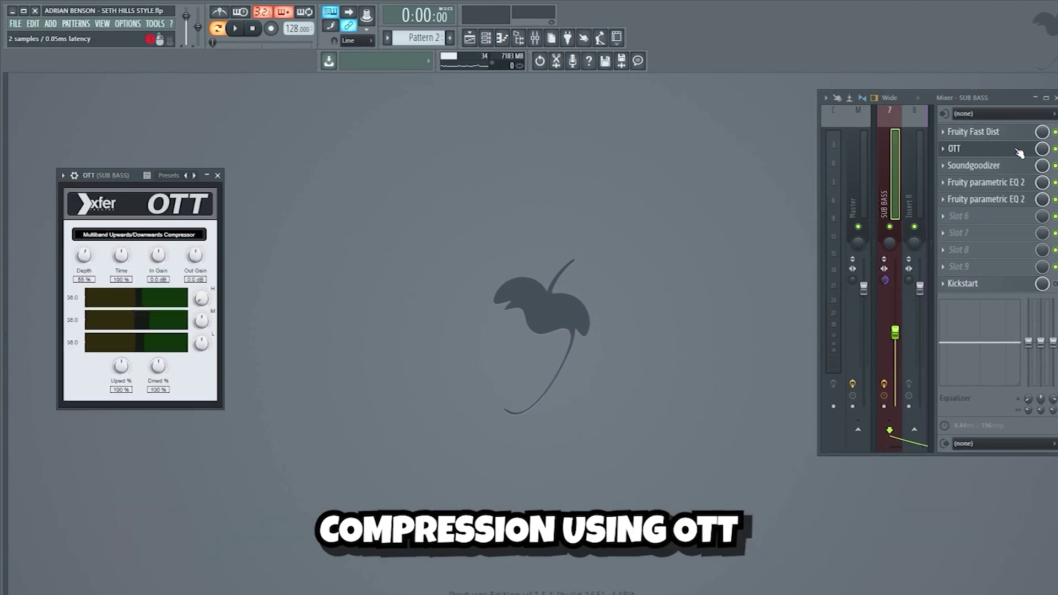
click(1022, 165)
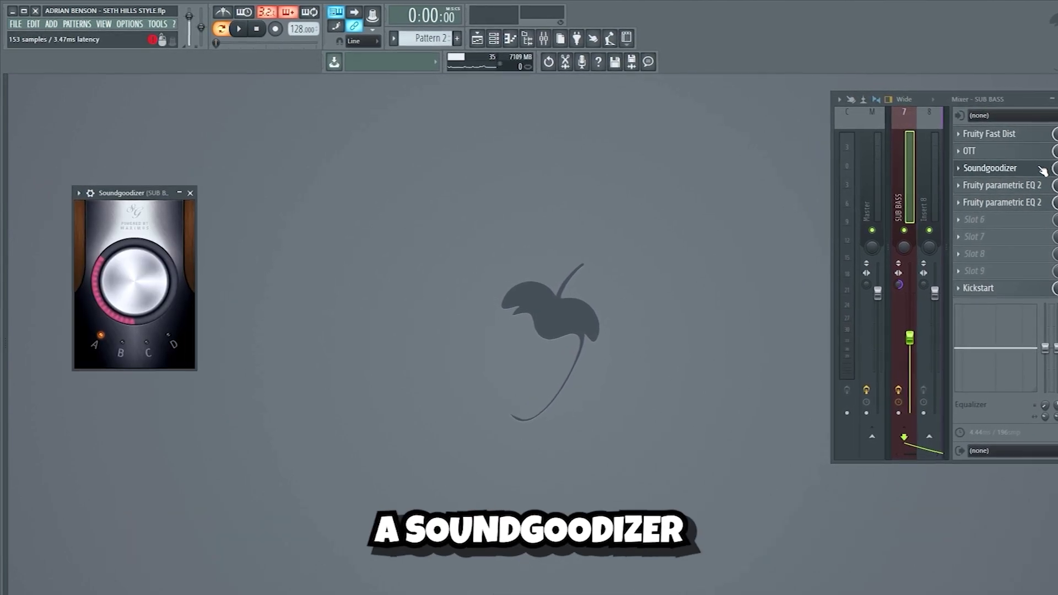
click(1025, 184)
click(1025, 202)
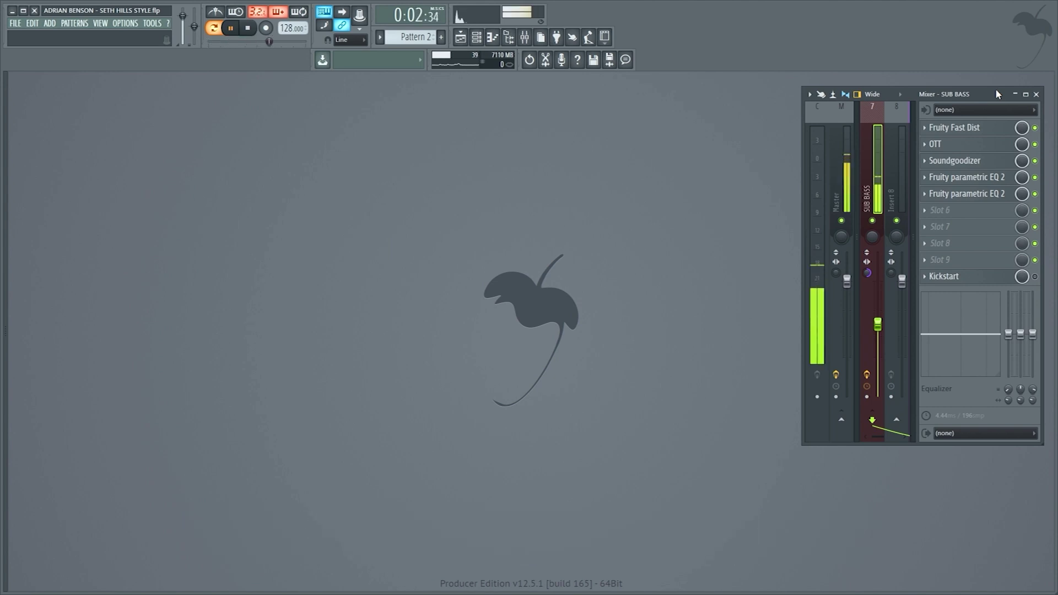
key(space)
key(F5)
key(space)
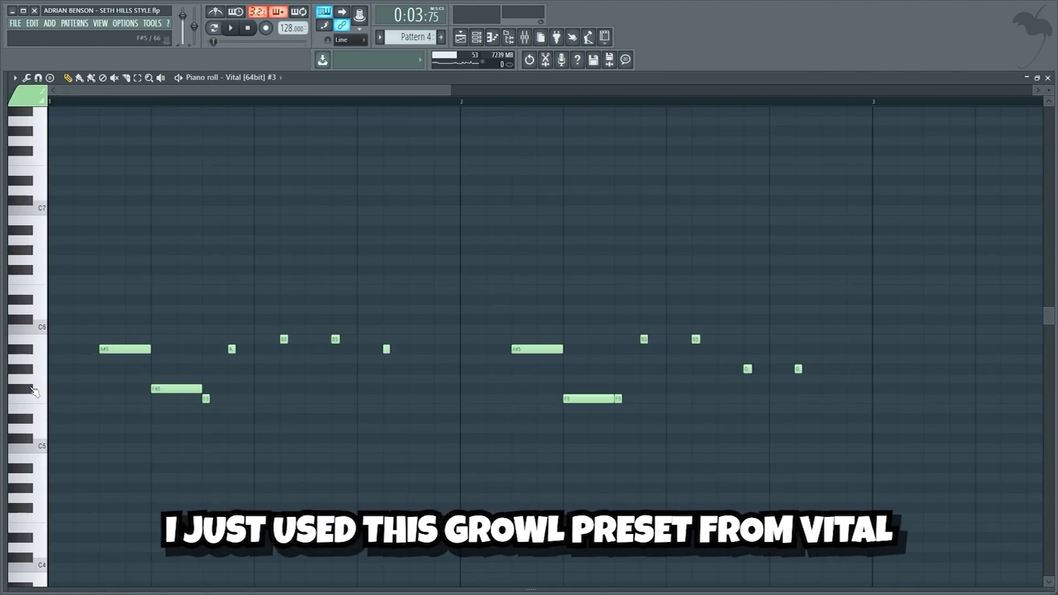
- Play the Vital growl melody of Pattern 4, and compare the drop from bar 3 with track 5 muted and unmuted
click(34, 391)
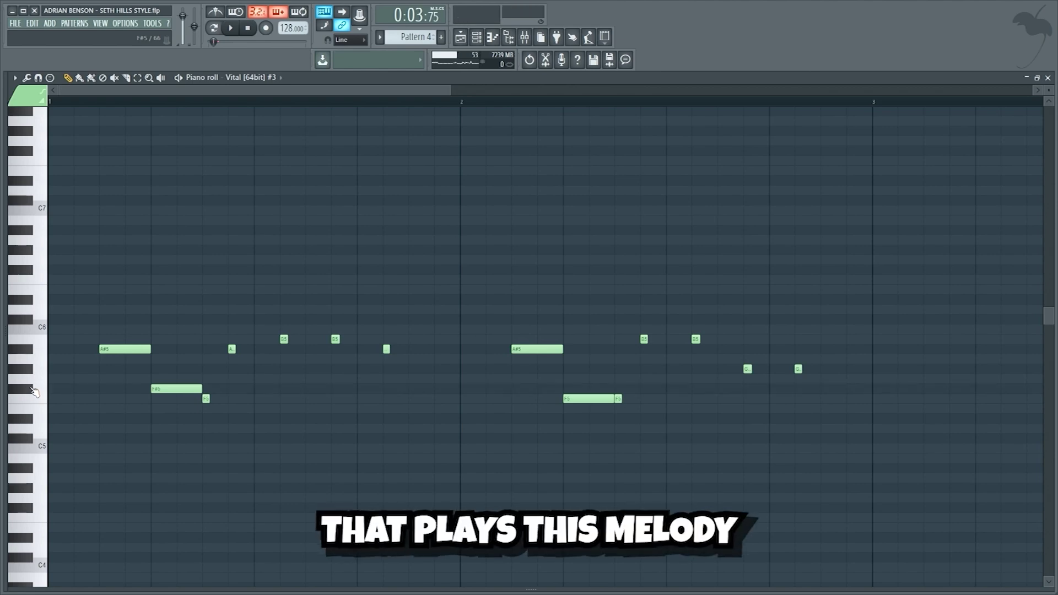
key(space)
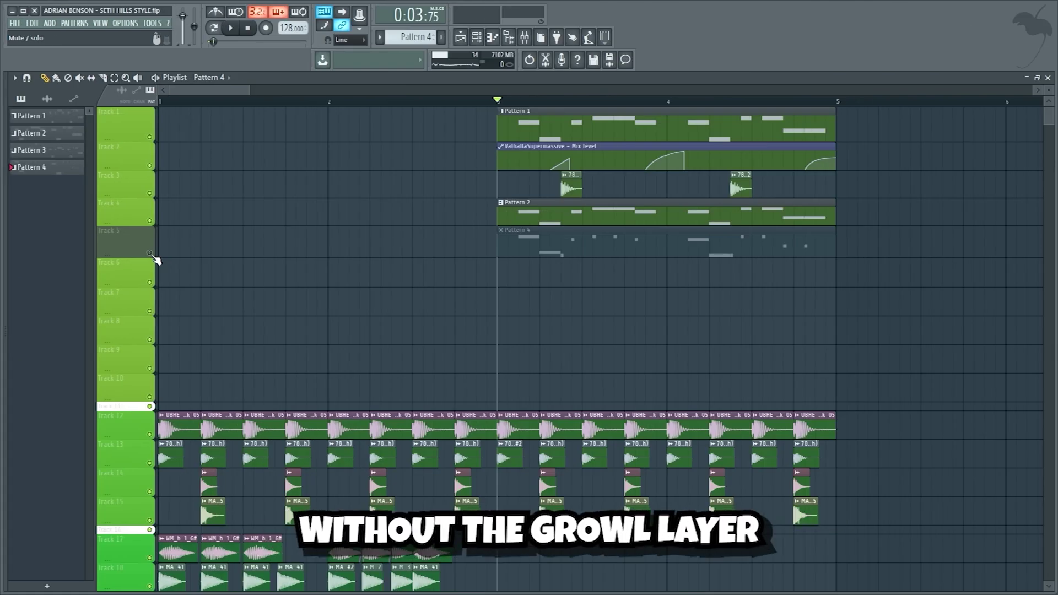
key(space)
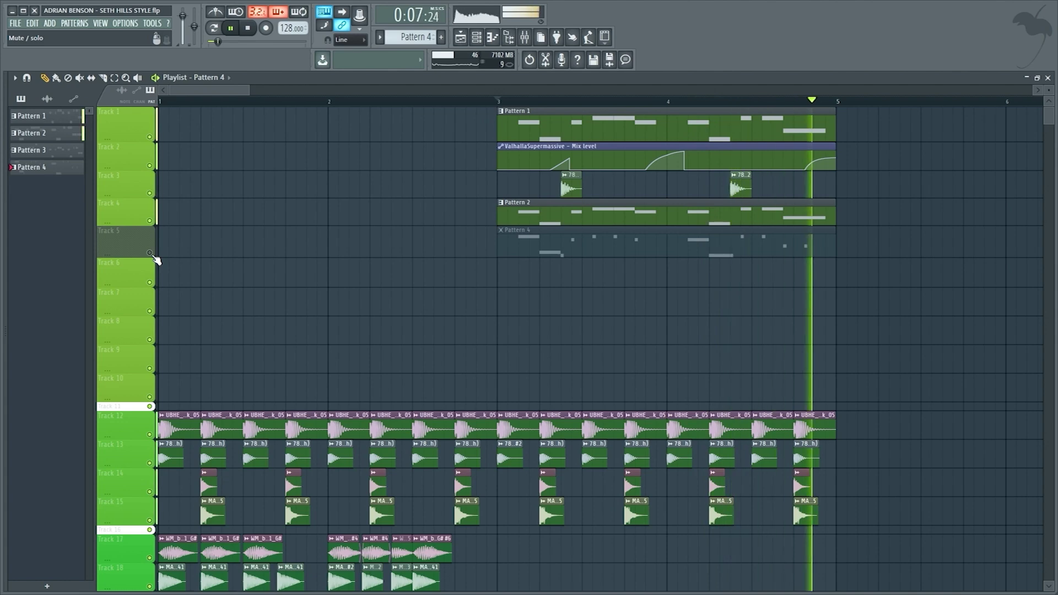
key(space)
click(151, 253)
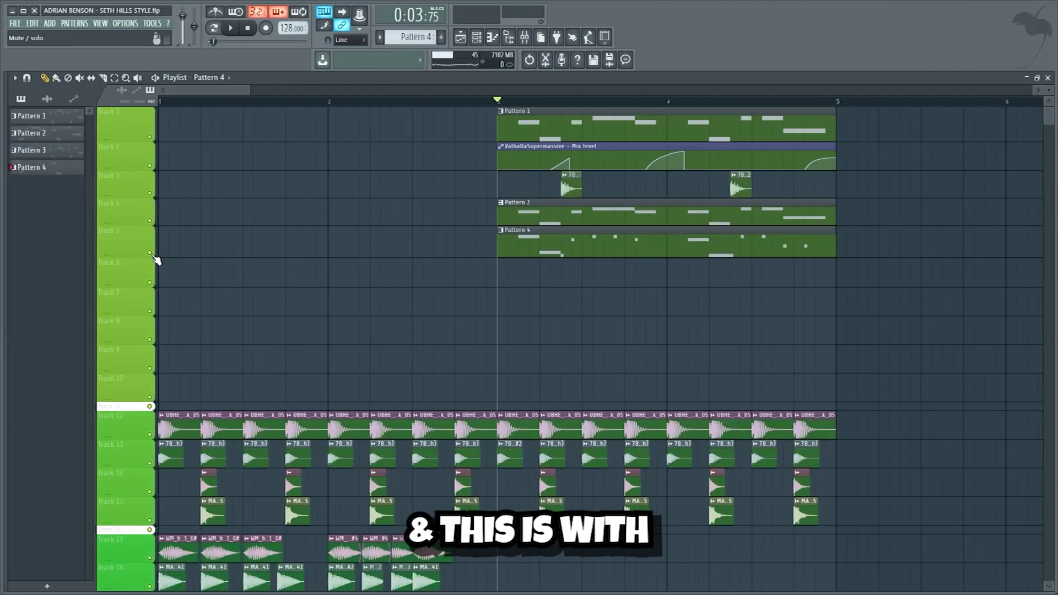
key(space)
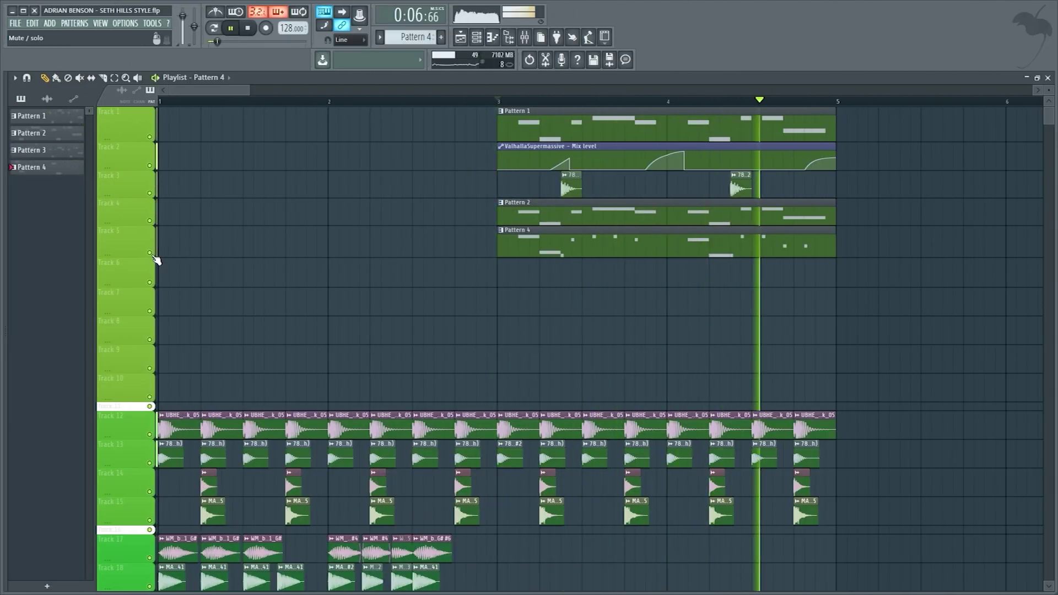
key(space)
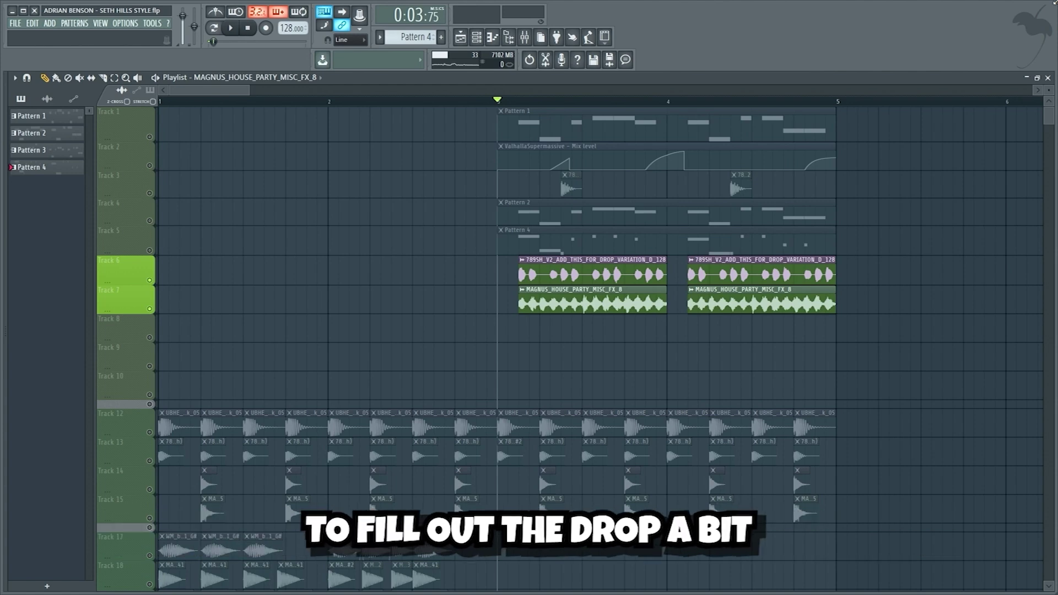
- Audition the drop variation loop on track 6 and the MISC_FX_8 loop on track 7, each soloed and both together
ctrl+click(150, 280)
key(space)
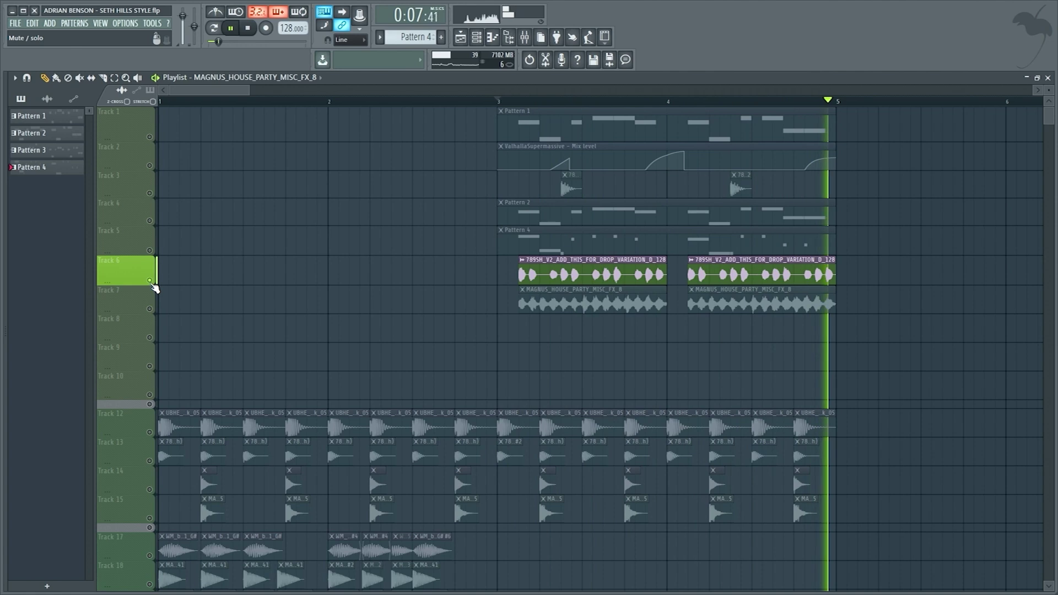
click(156, 310)
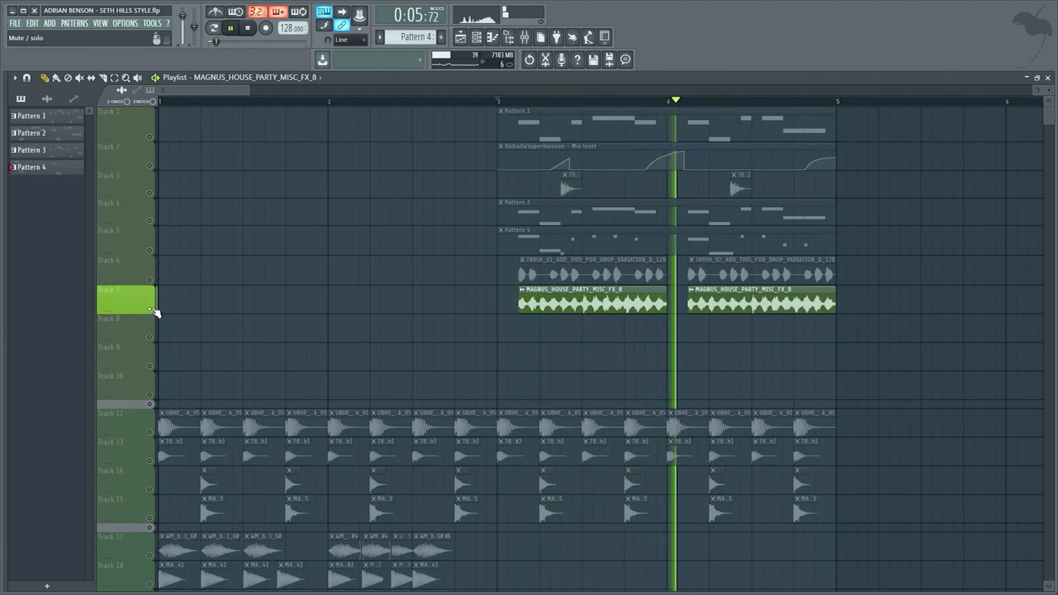
ctrl+click(156, 289)
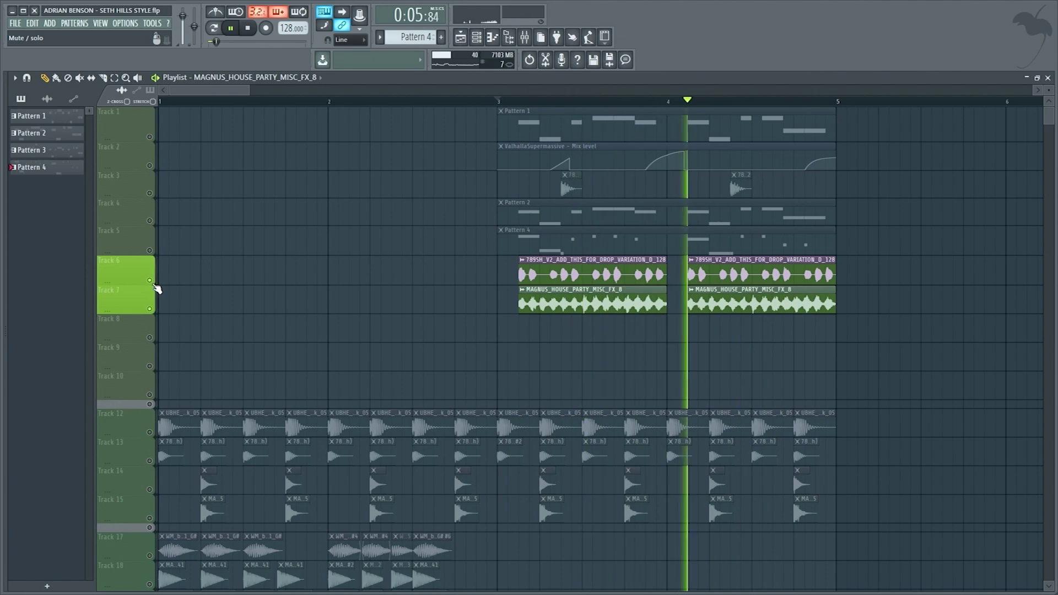
key(ctrl+a)
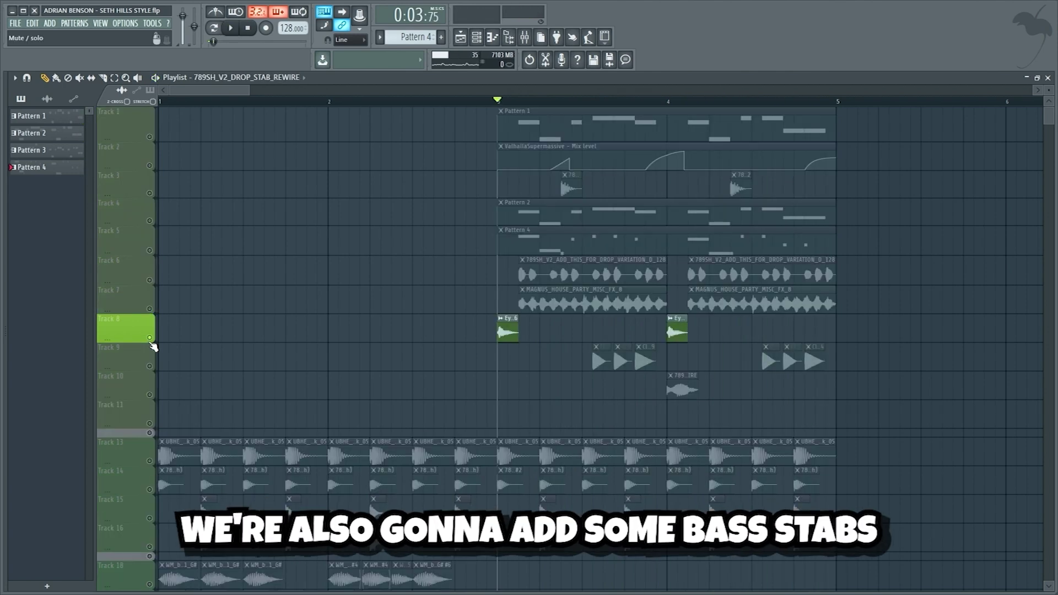
- Audition the bass stabs on tracks 8 to 10, the Downlifter 2 clip and the Energy 1 clap loop
key(space)
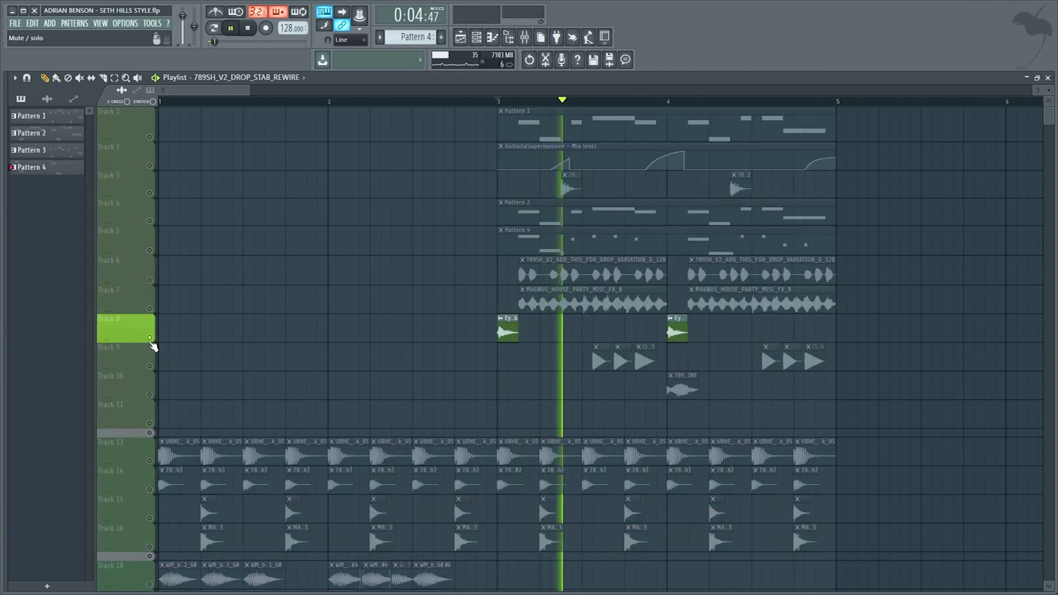
click(152, 368)
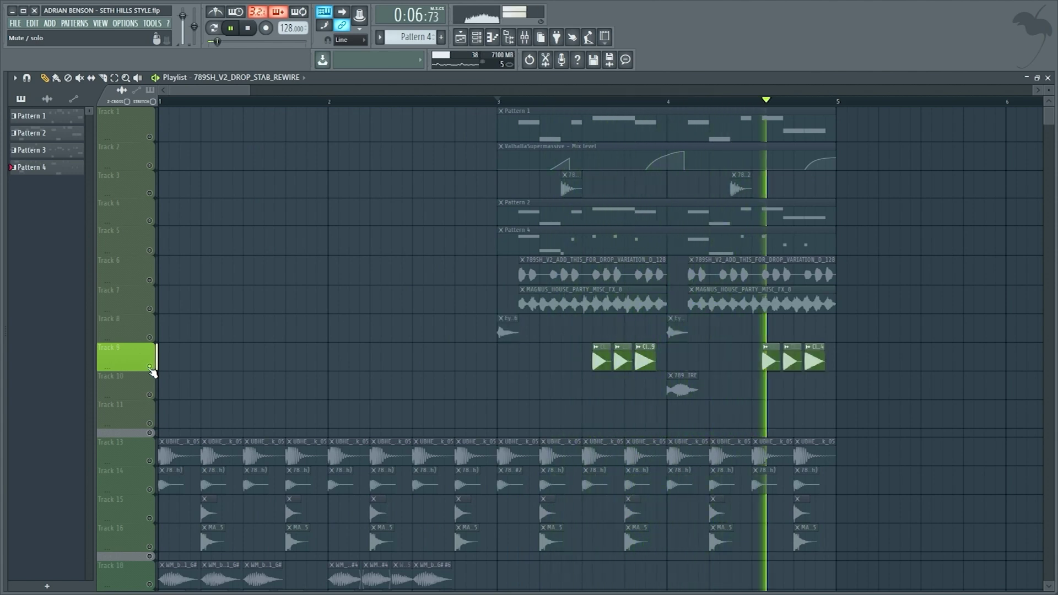
drag(152, 373, 154, 339)
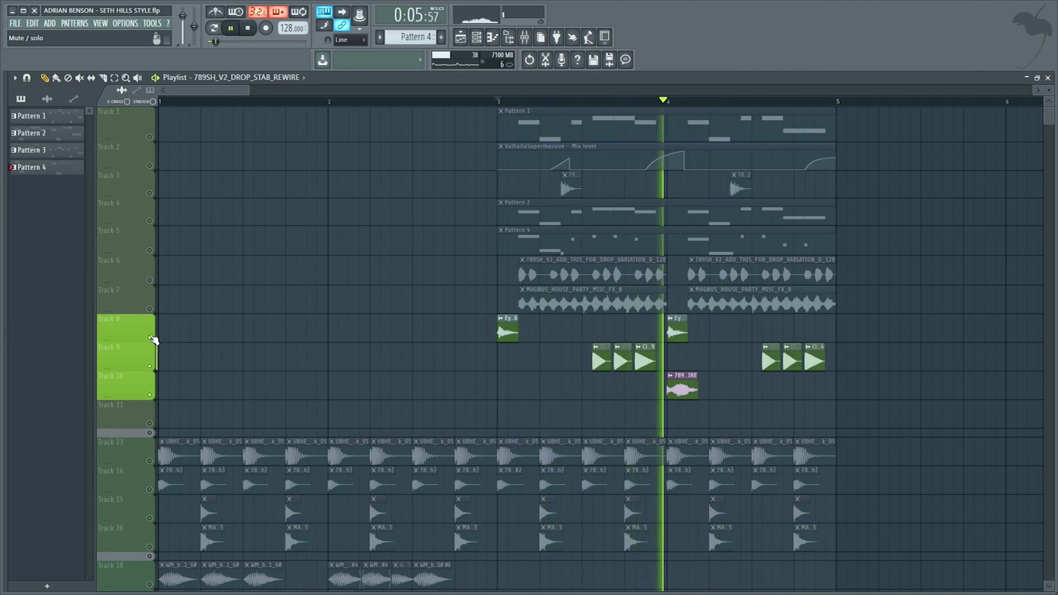
key(ctrl+a)
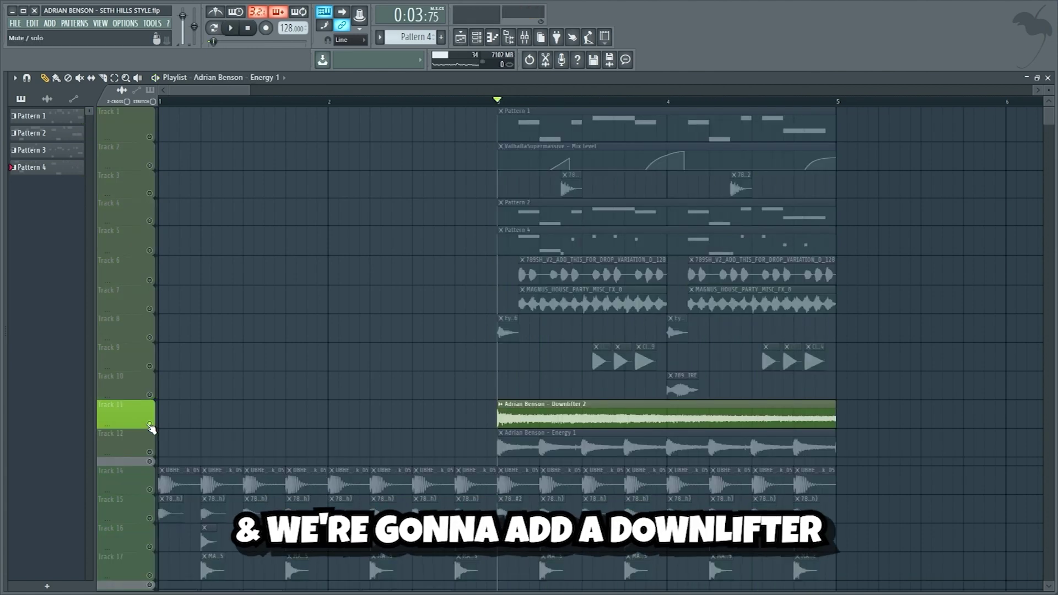
key(space)
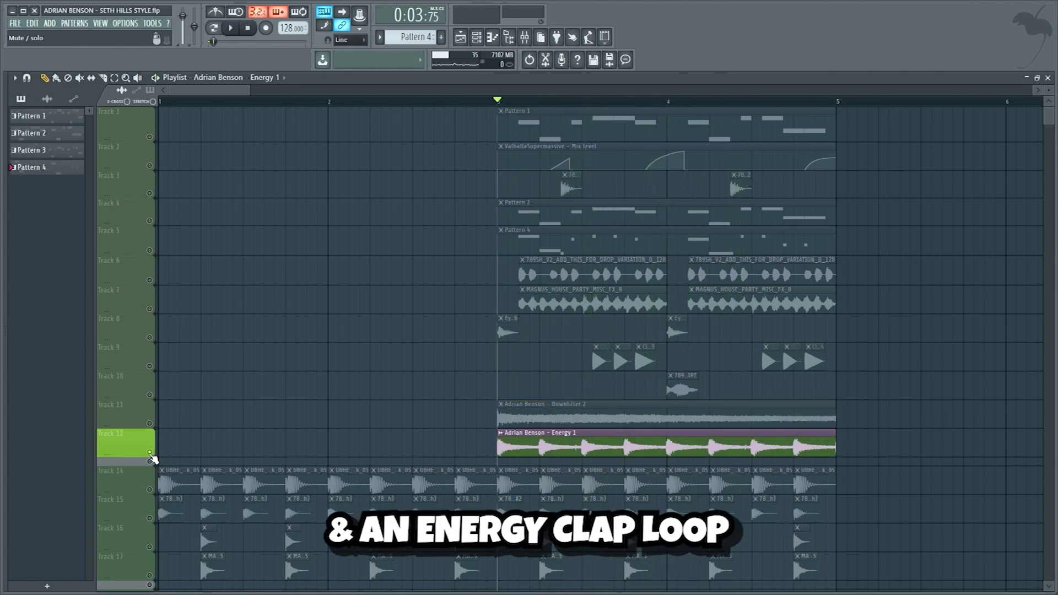
key(space)
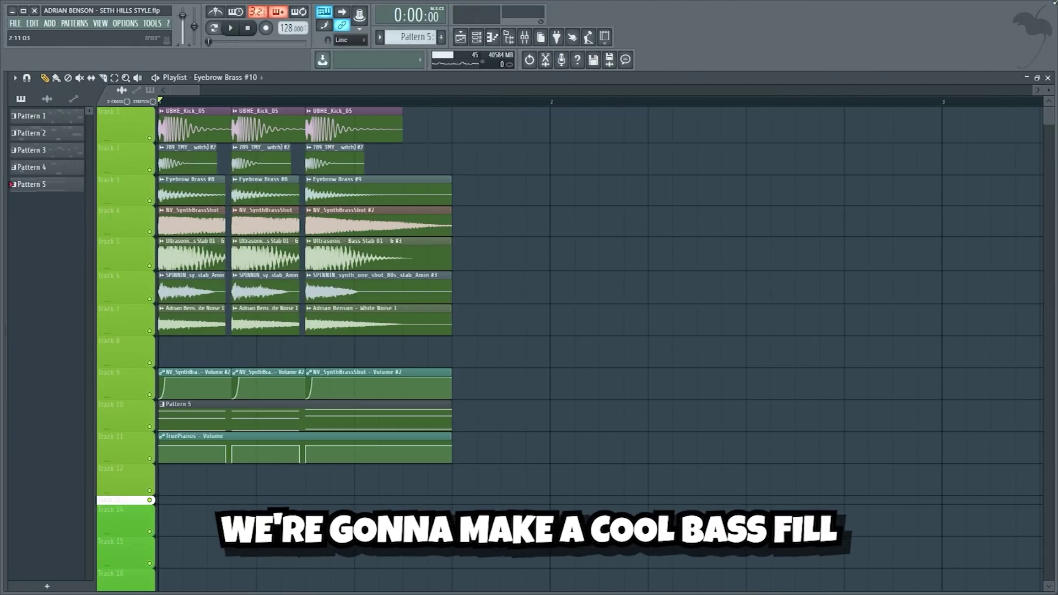
- Play the bass fill and its kick rhythm, and solo the stab layers on tracks 3 to 7 individually and together
key(space)
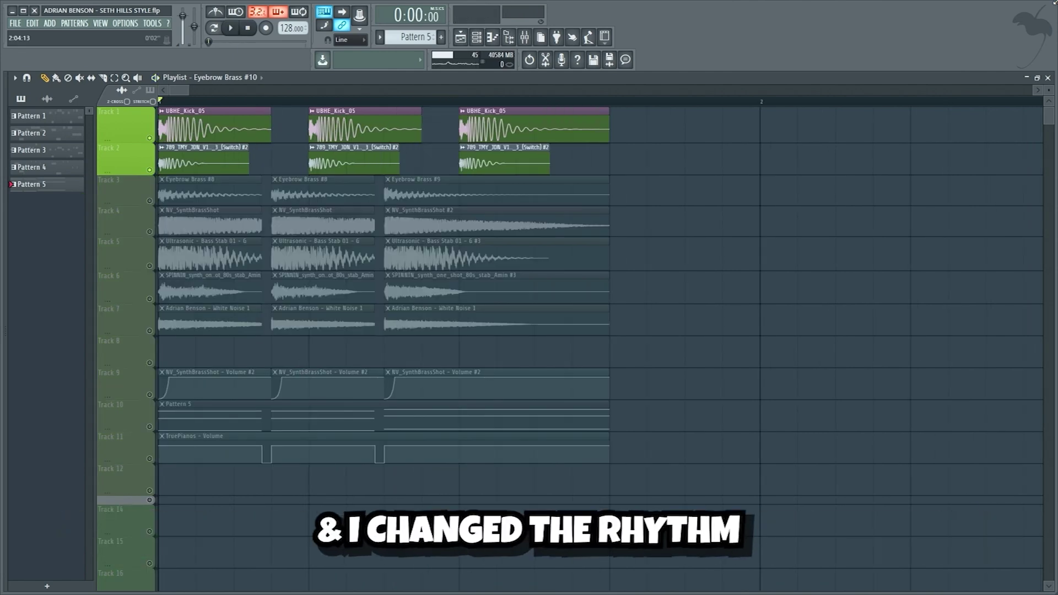
key(space)
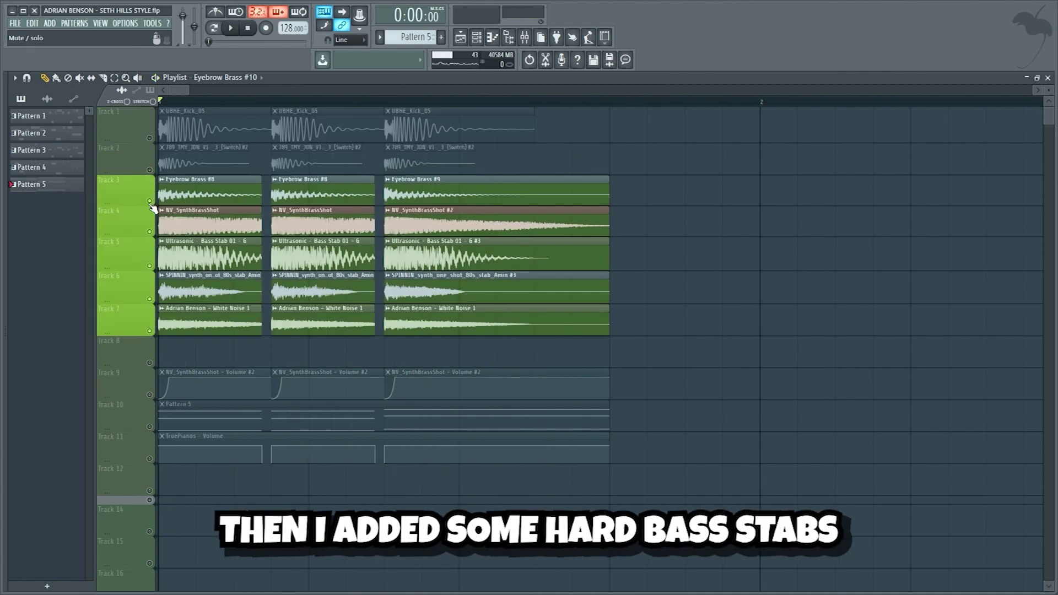
right_click(151, 202)
key(space)
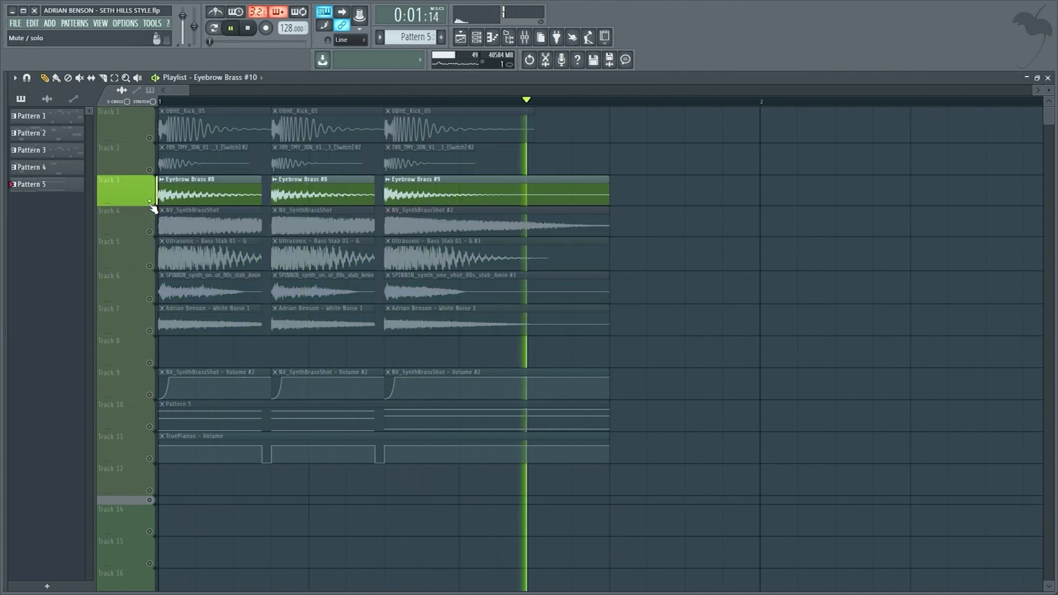
right_click(150, 233)
key(space)
right_click(150, 267)
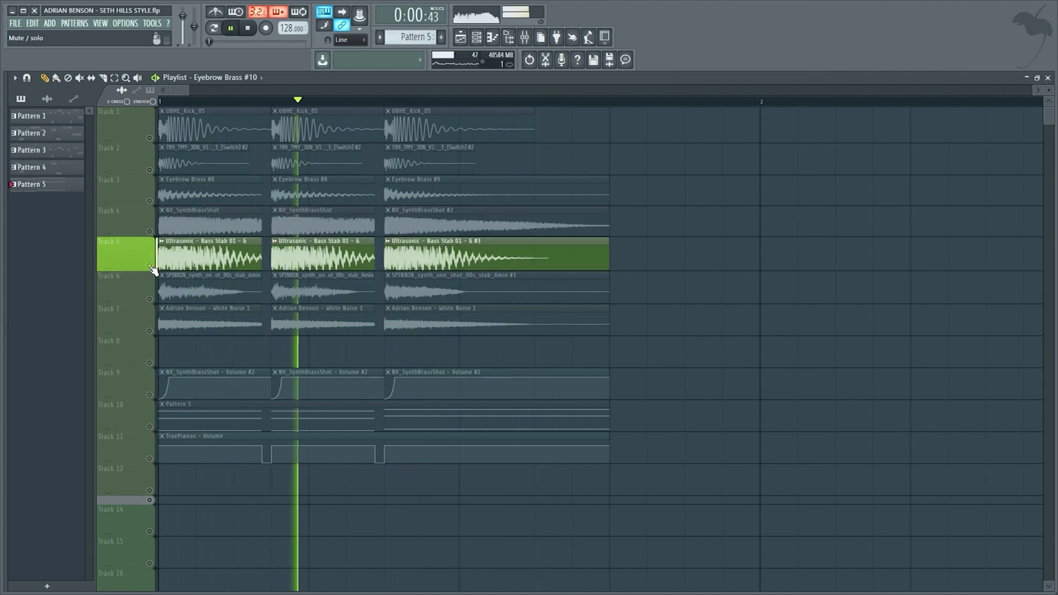
right_click(150, 298)
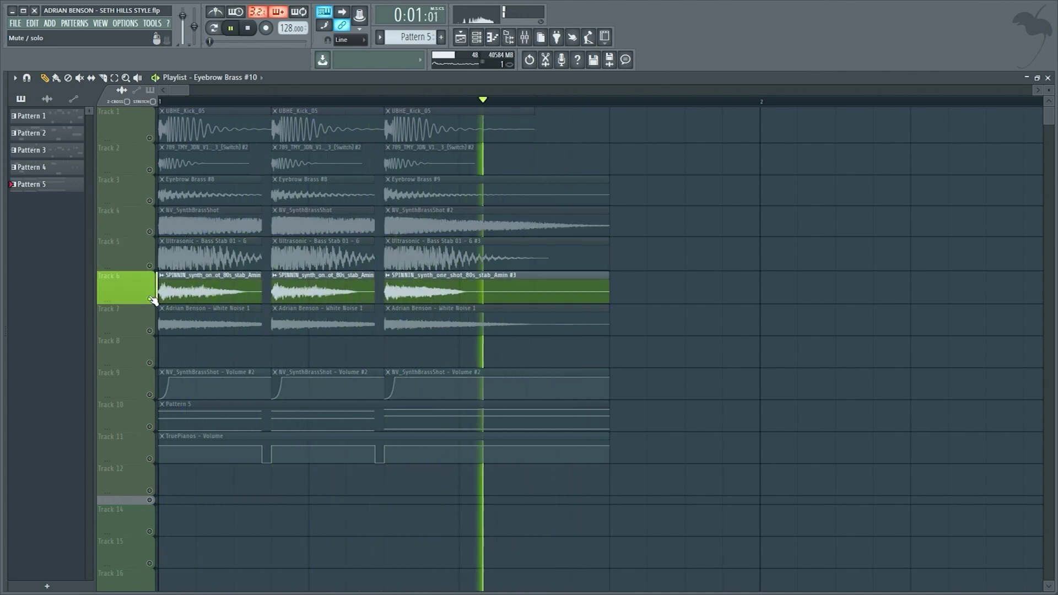
right_click(150, 330)
drag(149, 299, 149, 200)
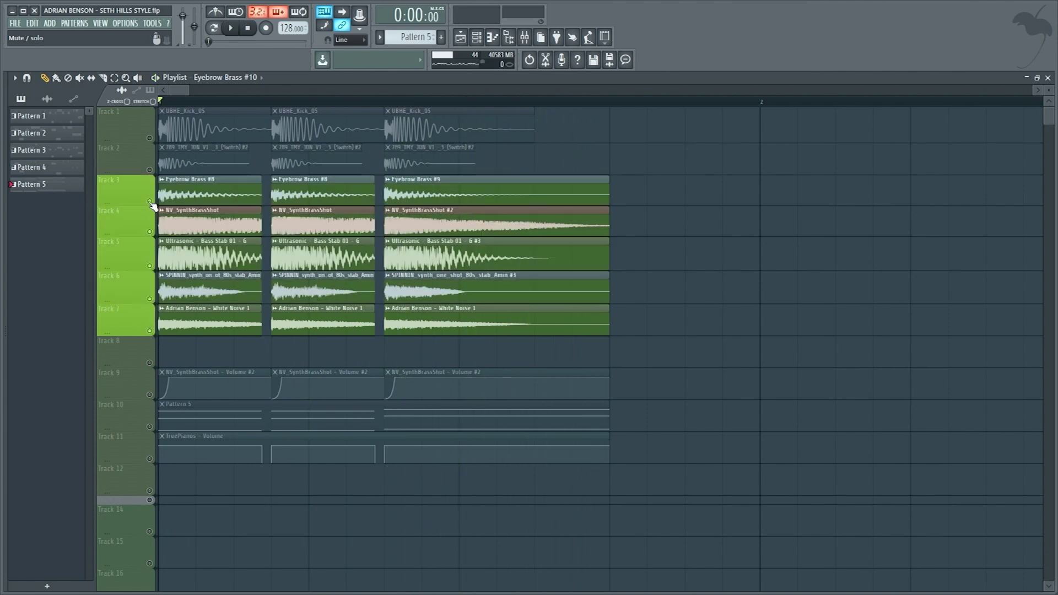
- Play the fill's bass stabs together with the NV_SynthBrassShot volume automation on track 9
click(149, 394)
key(space)
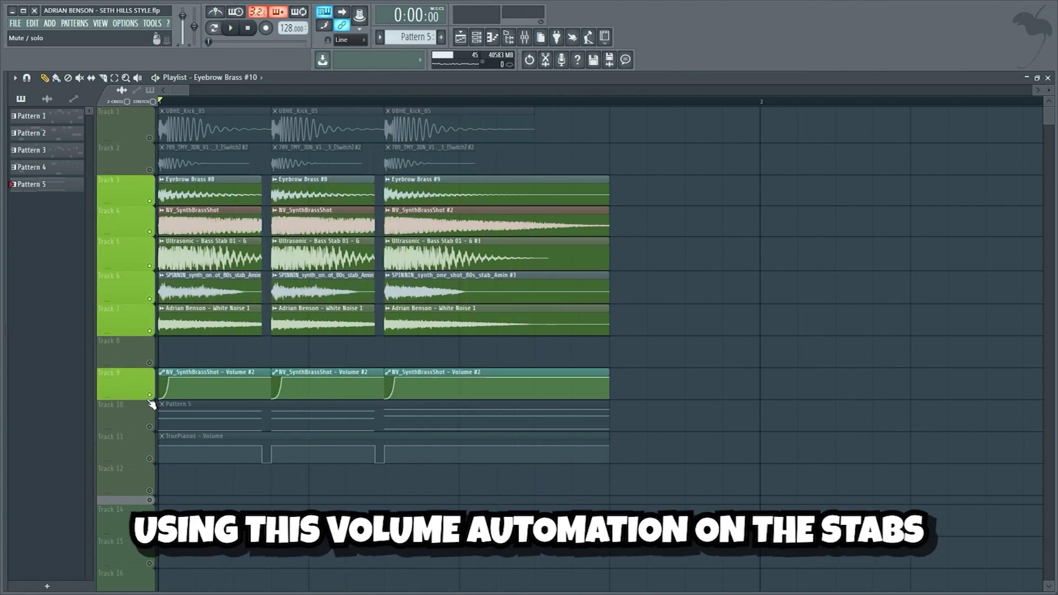
key(space)
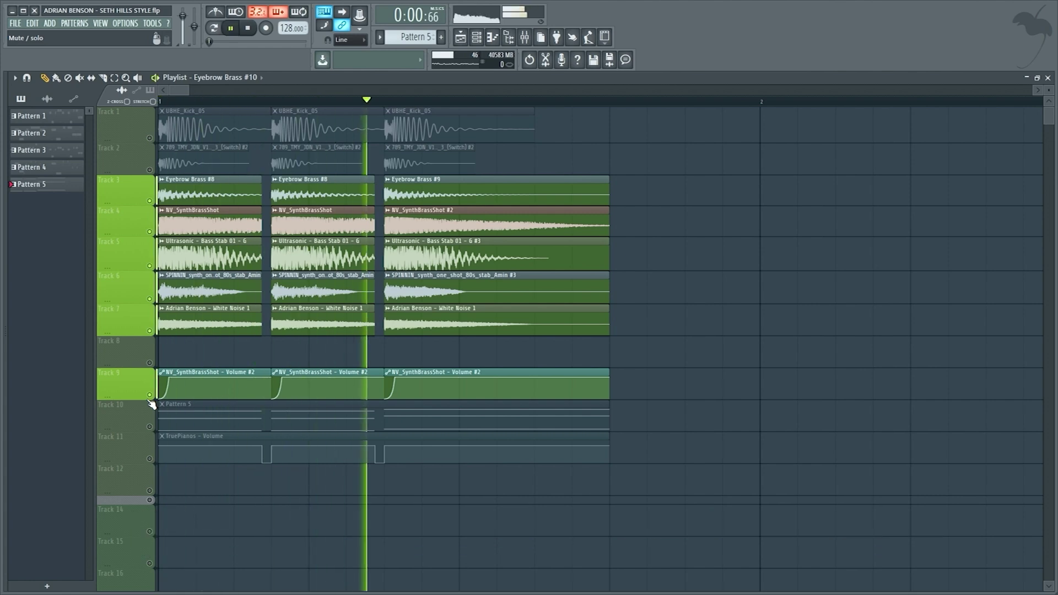
click(151, 405)
key(space)
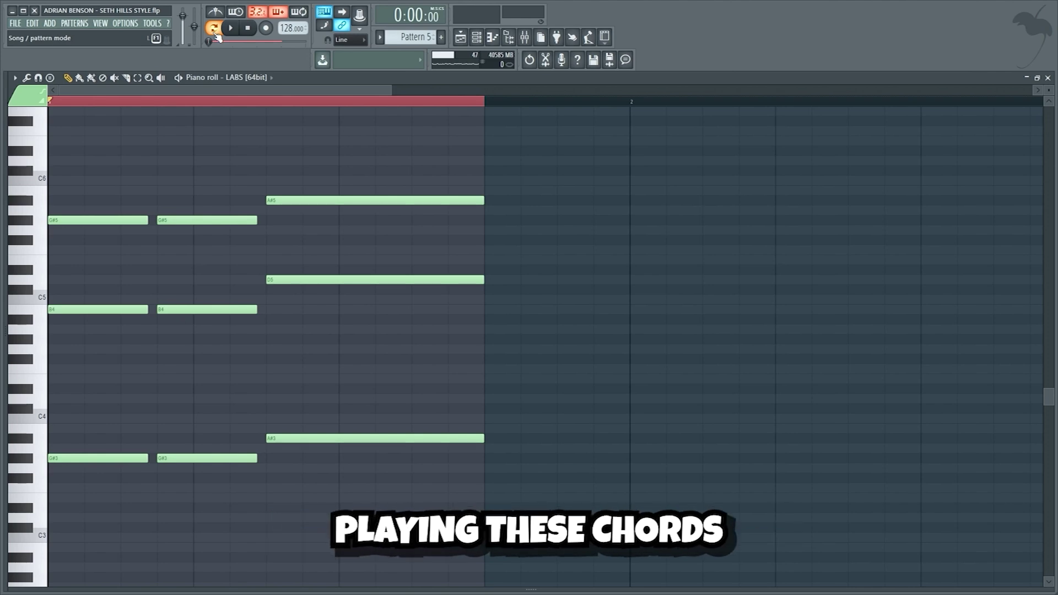
- Play the Pattern 5 LABS chords, and audition them with the TruePianos volume automation on track 11
key(space)
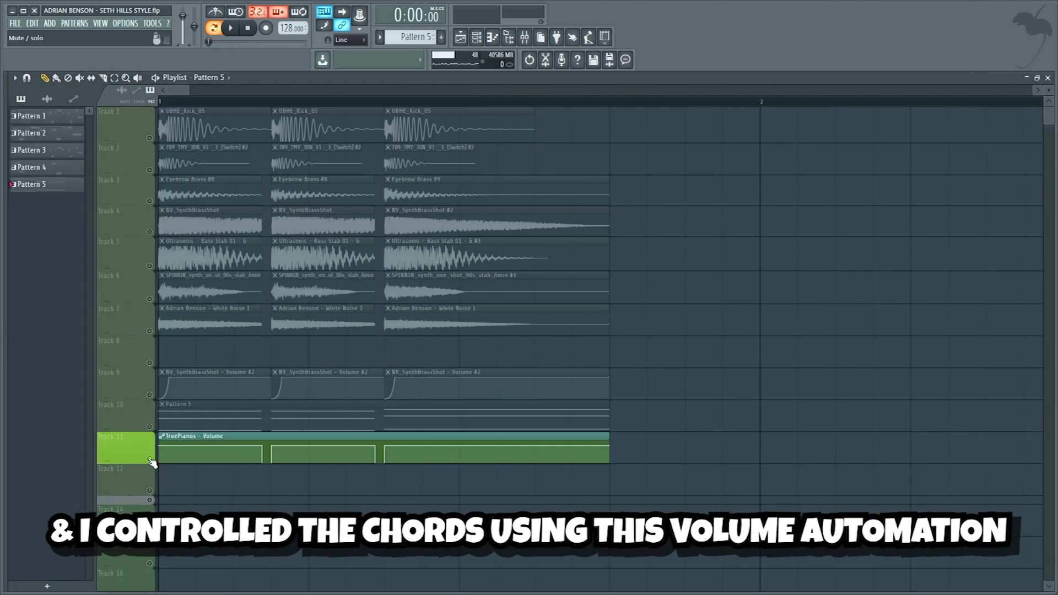
key(space)
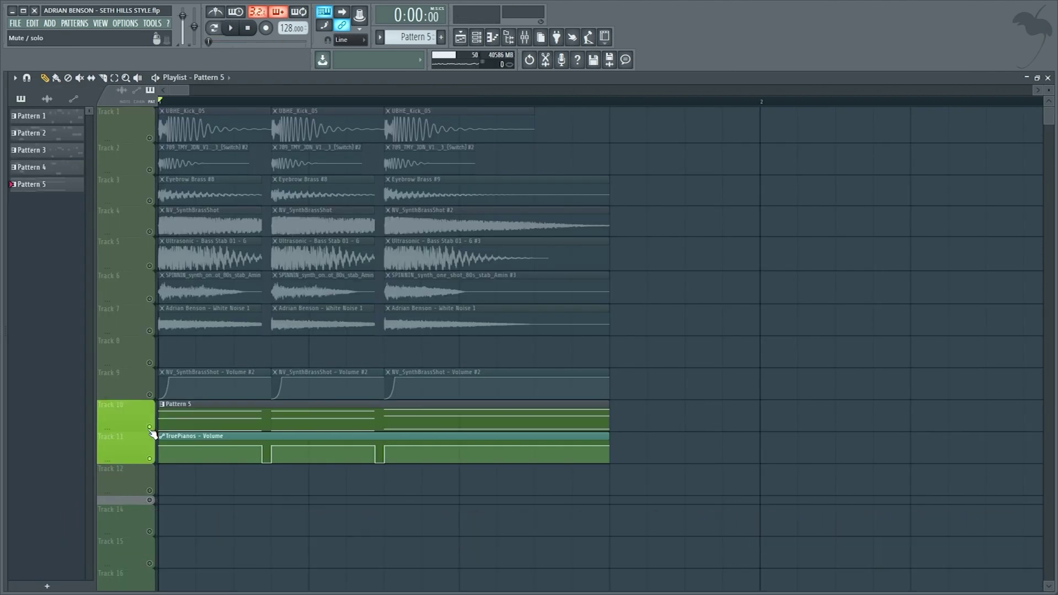
key(ctrl+a)
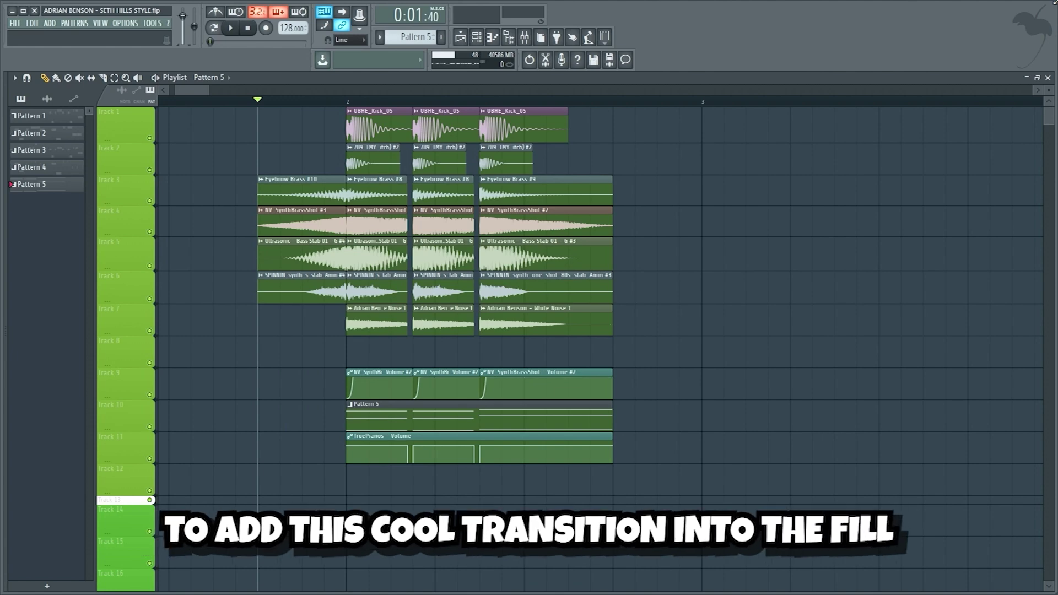
- Play the bass fill with its reversed stab transition, and play the full arrangement while reviewing its playlist tracks
key(space)
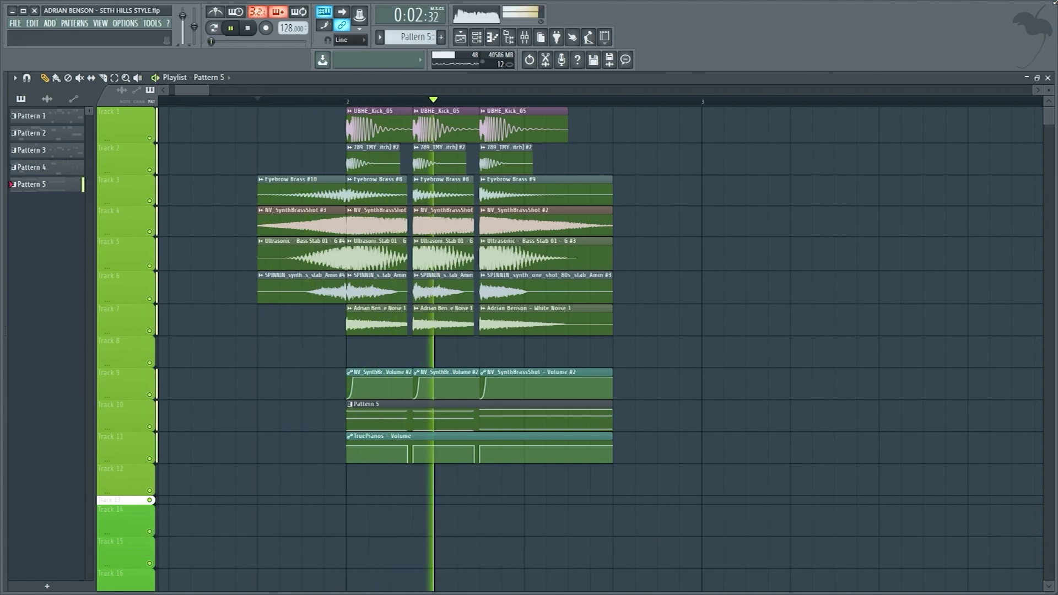
key(space)
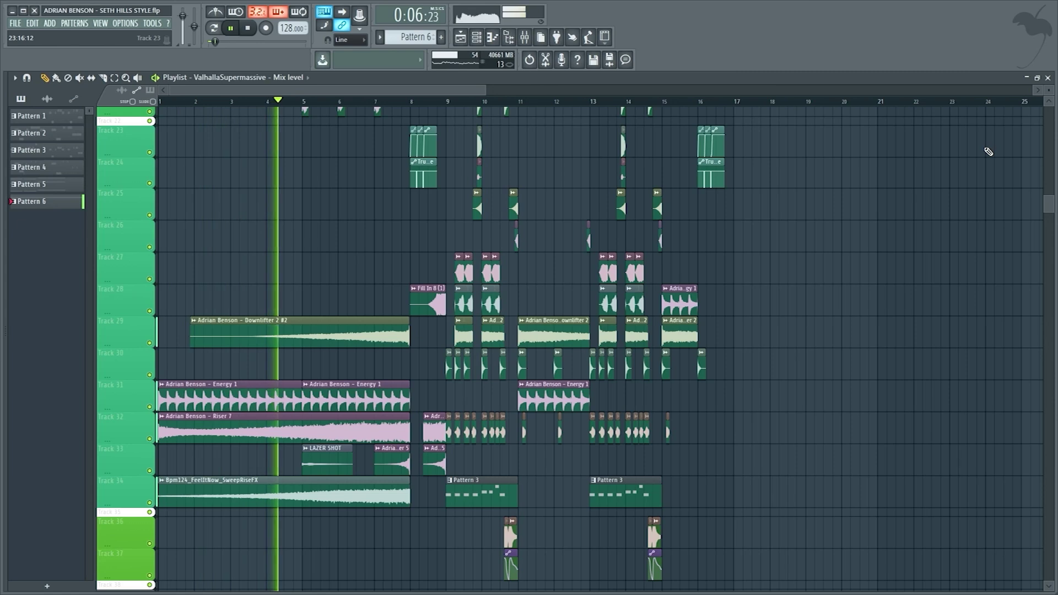
scroll(989, 151, up, 8)
scroll(988, 152, up, 6)
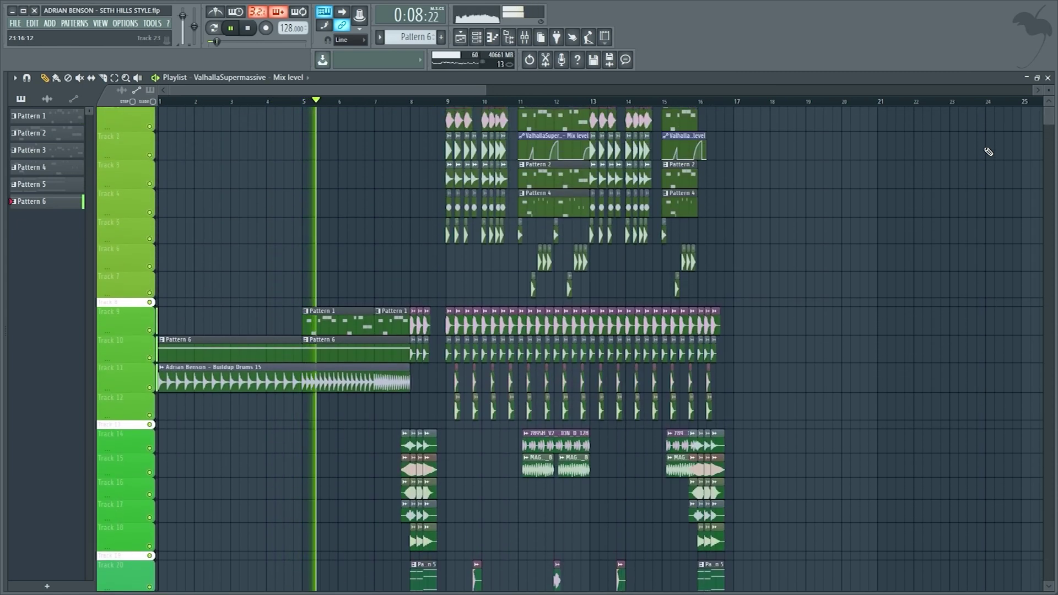